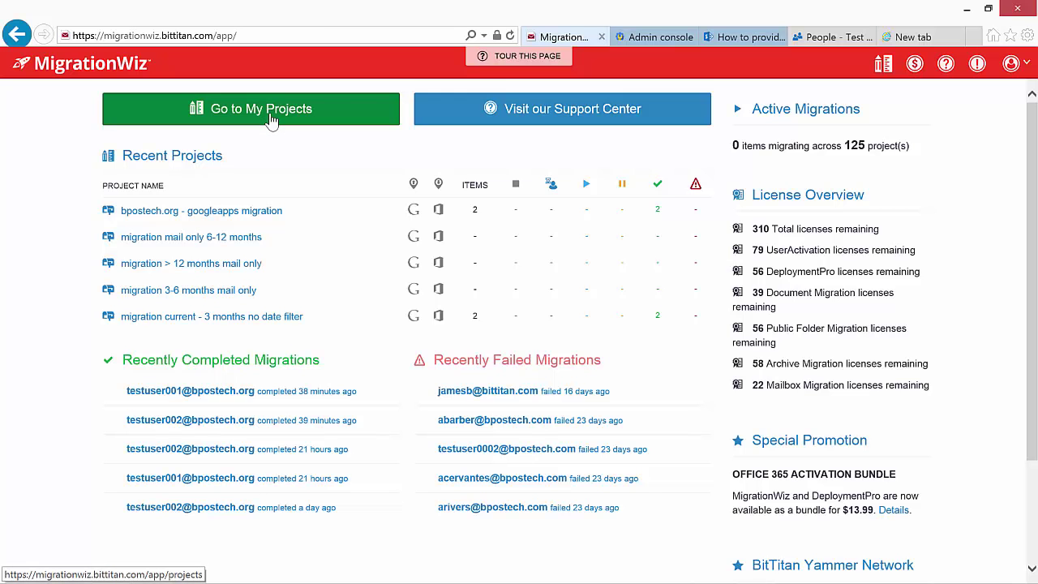
- Create a new mailbox project named 'bpostech.org - userlist' and advance to Source Settings
click(271, 119)
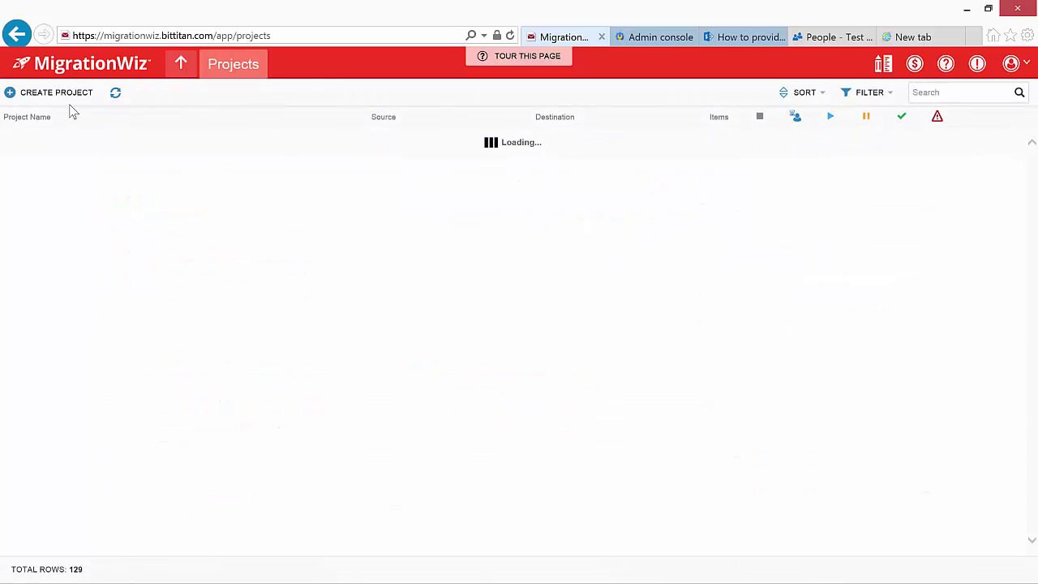
click(57, 92)
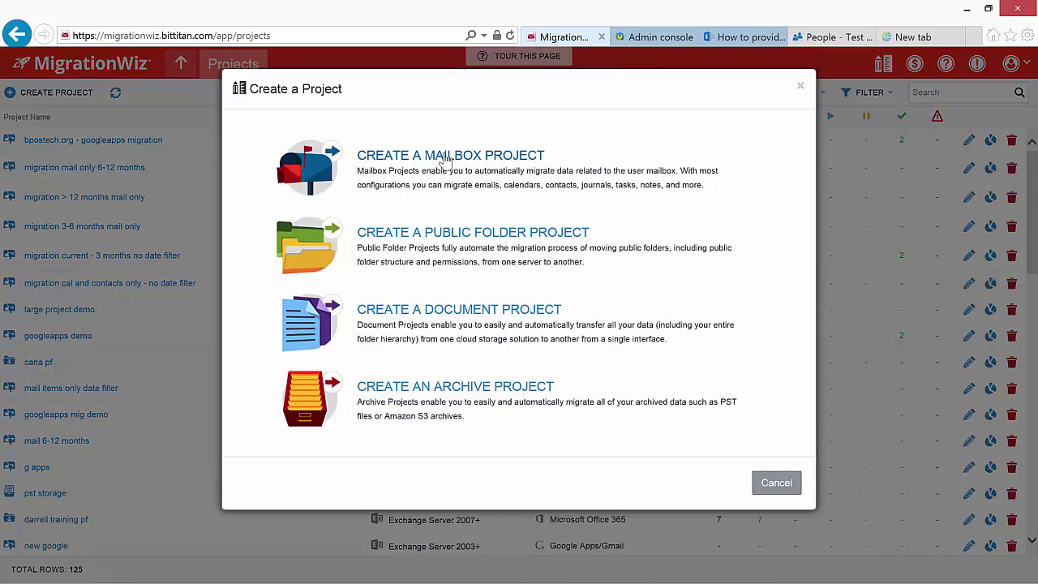
click(446, 153)
click(325, 215)
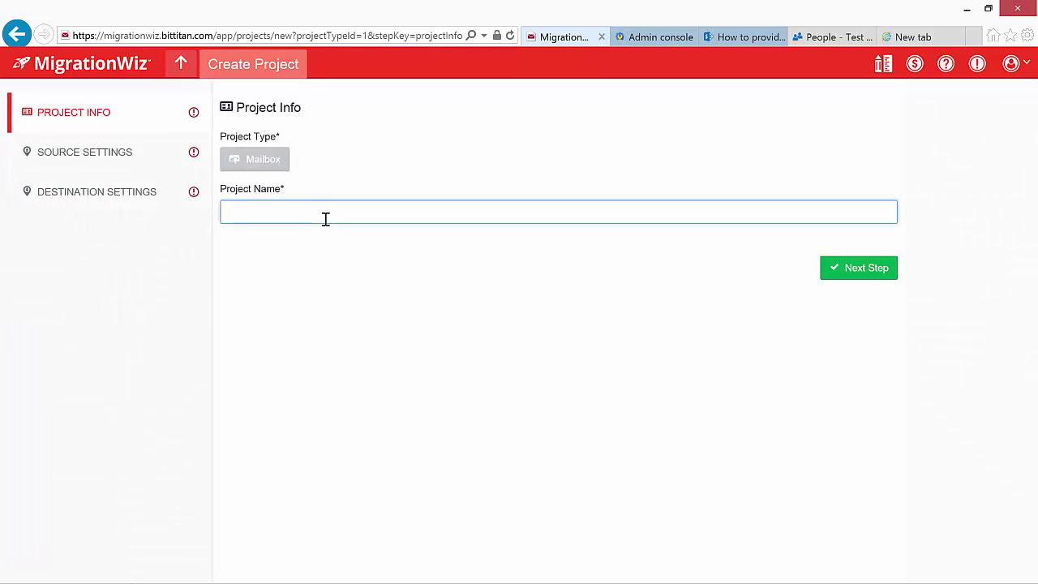
text(bpostech.org - userlist)
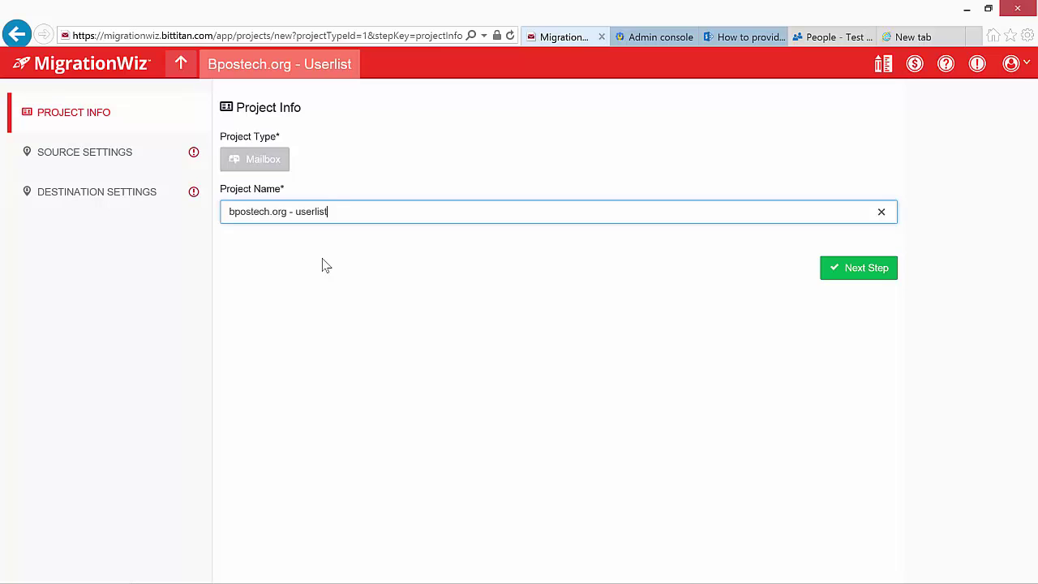
click(827, 274)
- Set the source to Google Apps/Gmail with administrator login for domain bpostech.org
click(704, 269)
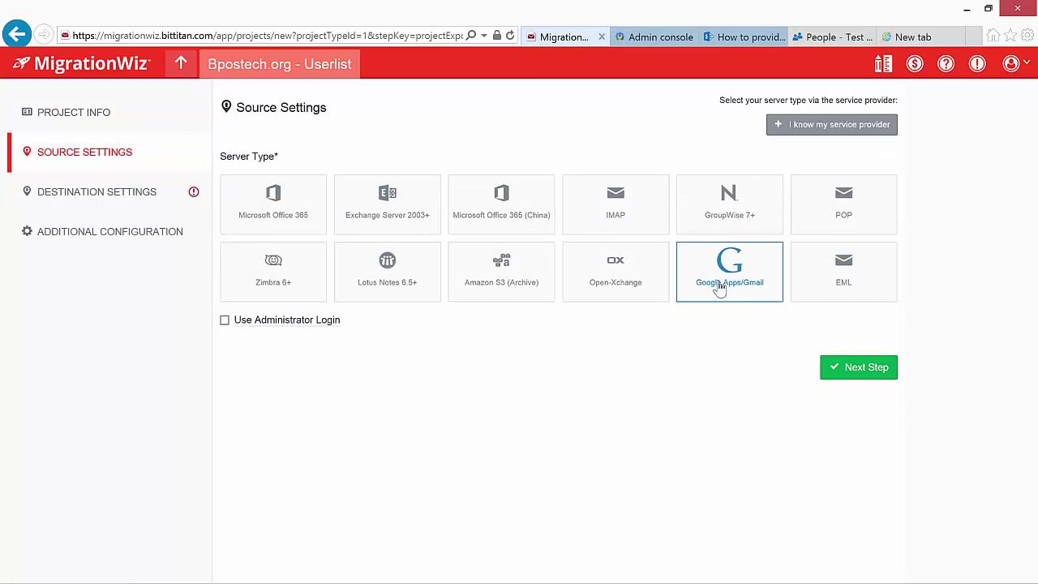
click(224, 320)
click(294, 364)
text(bpostech.org)
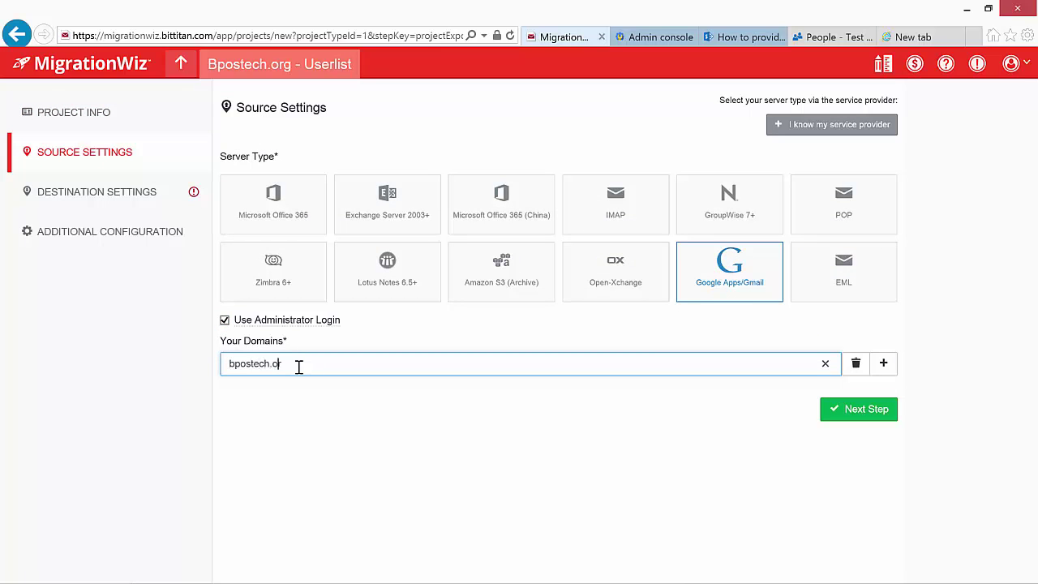
click(831, 408)
- Set the destination to Microsoft Office 365 using the administrator's username and password
click(268, 204)
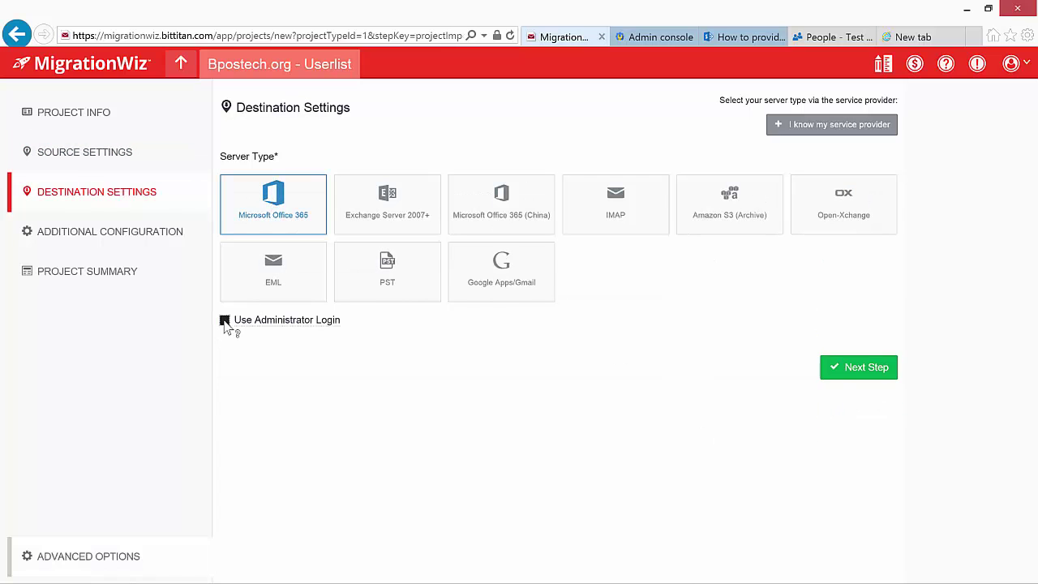
click(225, 320)
click(294, 364)
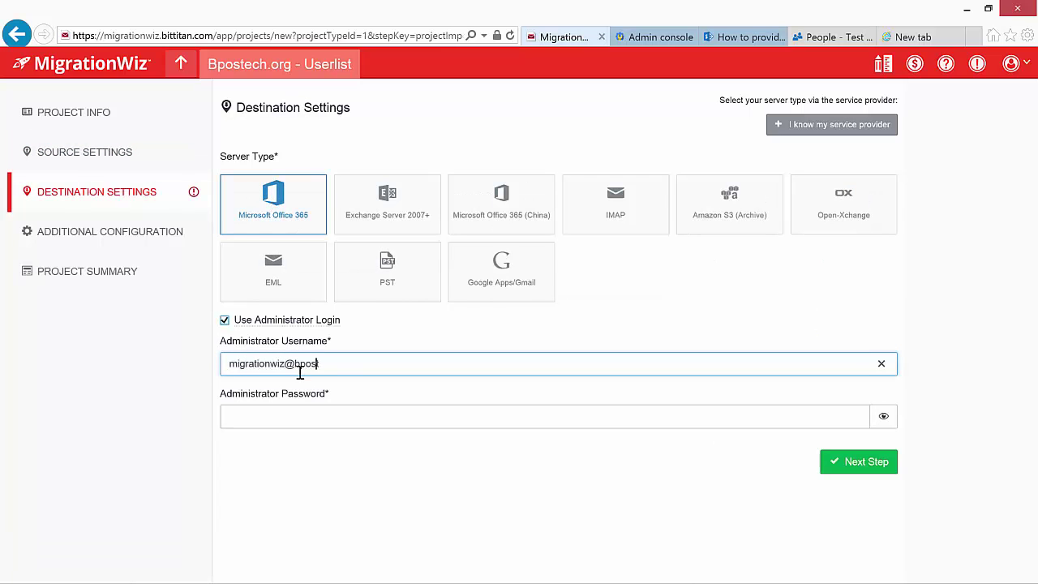
click(286, 416)
text(••••••)
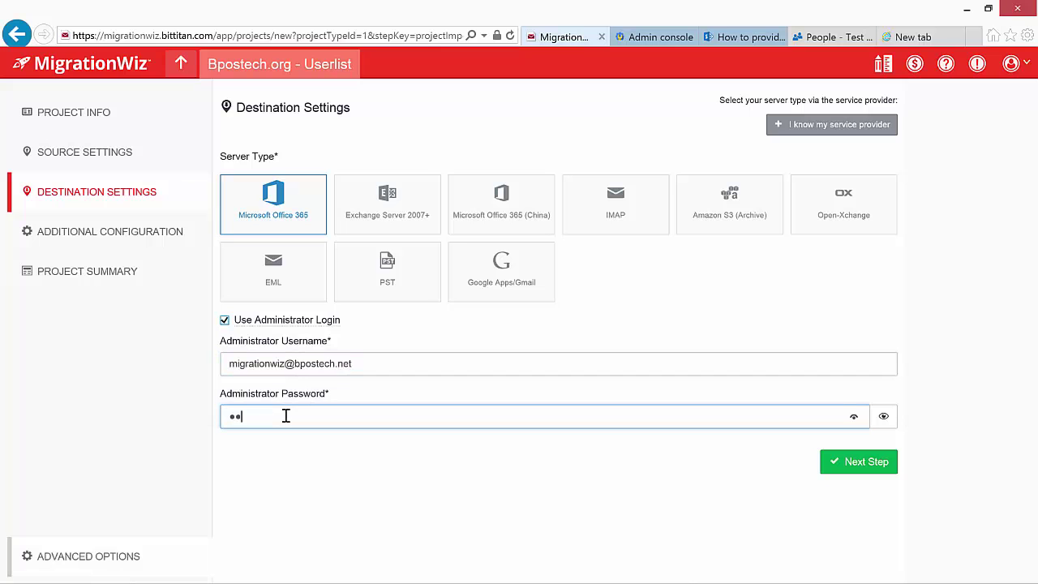
text(••••)
click(863, 461)
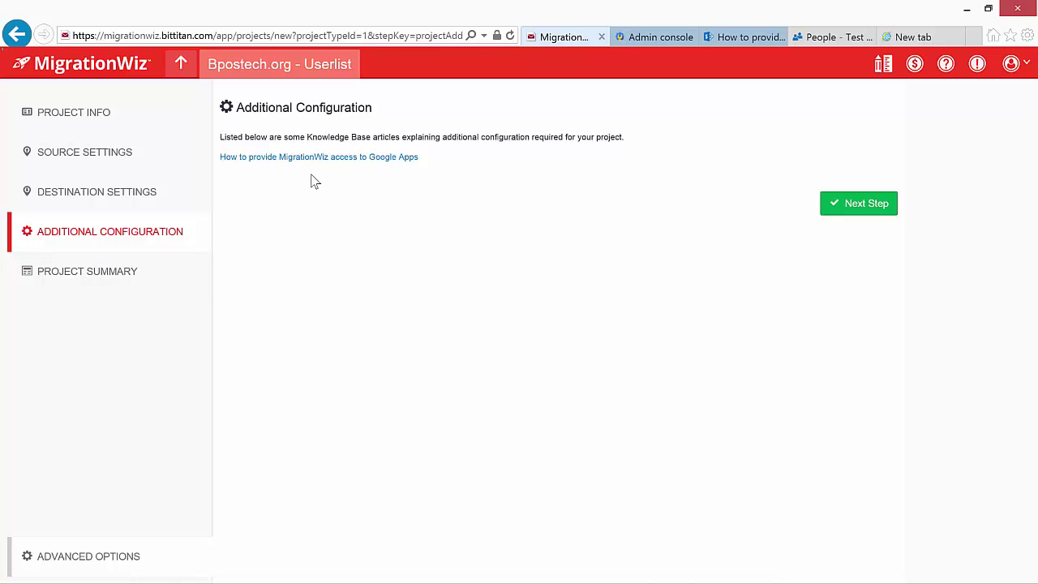
- Save the project and bulk-add its two users from migrationwiz_import bpostechorg.csv
click(98, 280)
click(830, 546)
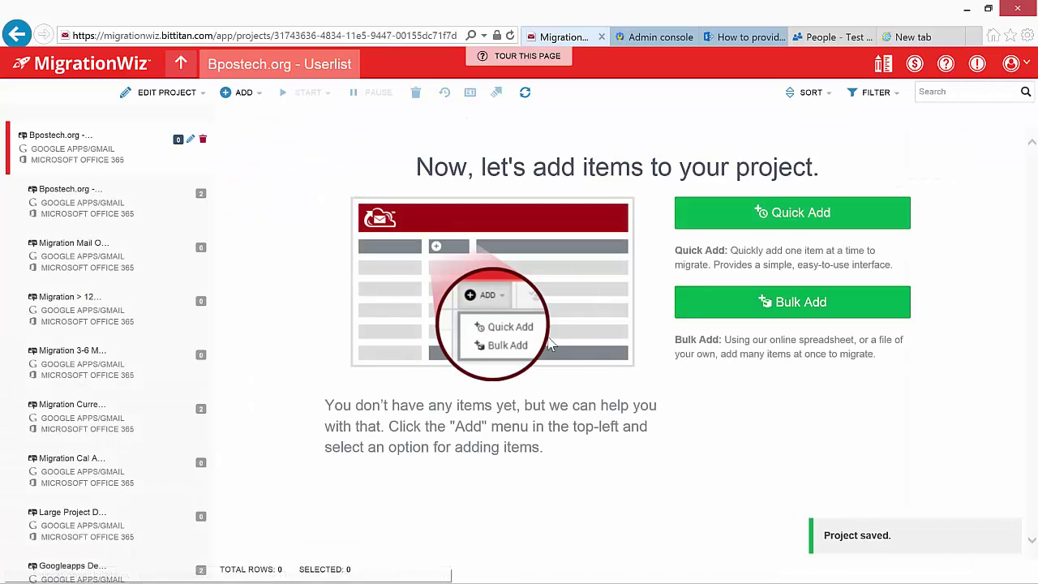
click(753, 304)
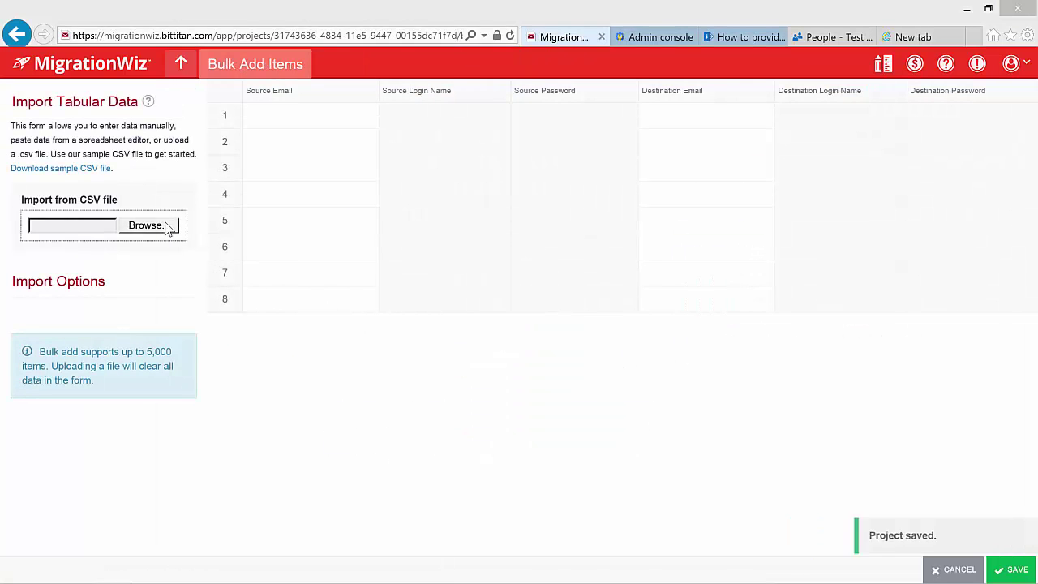
click(169, 227)
double_click(382, 112)
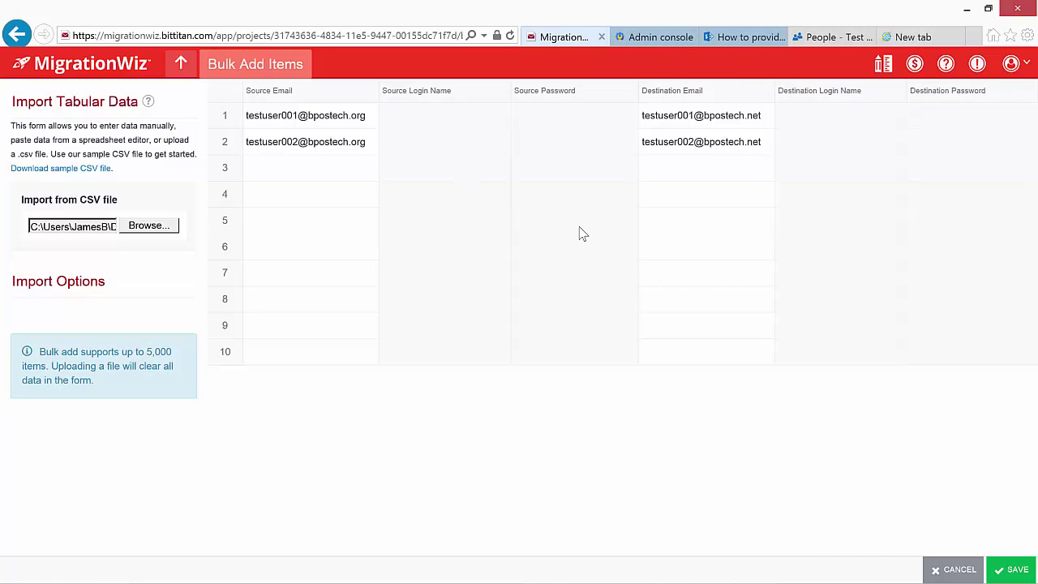
click(1013, 570)
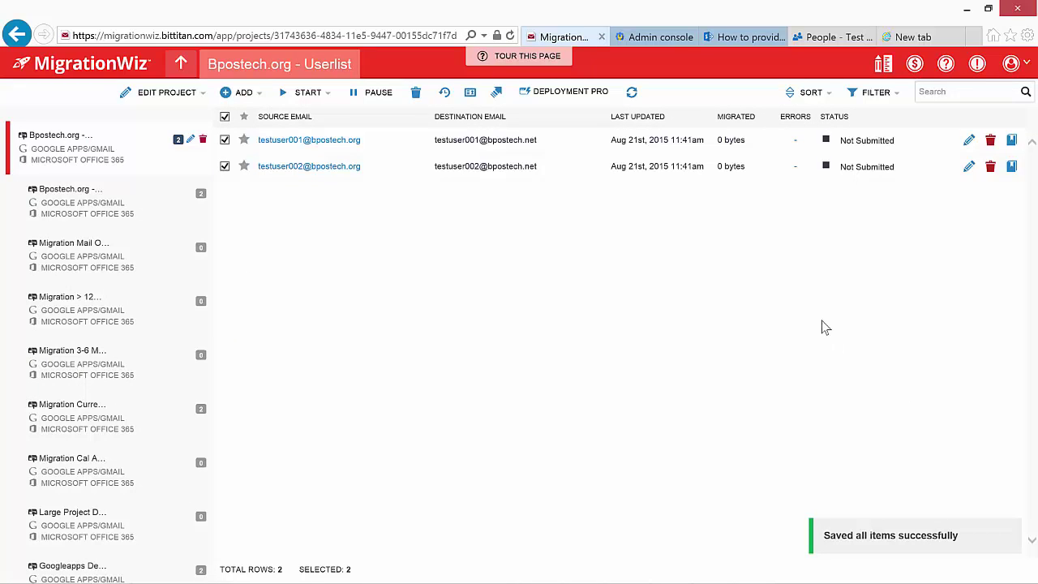
click(320, 94)
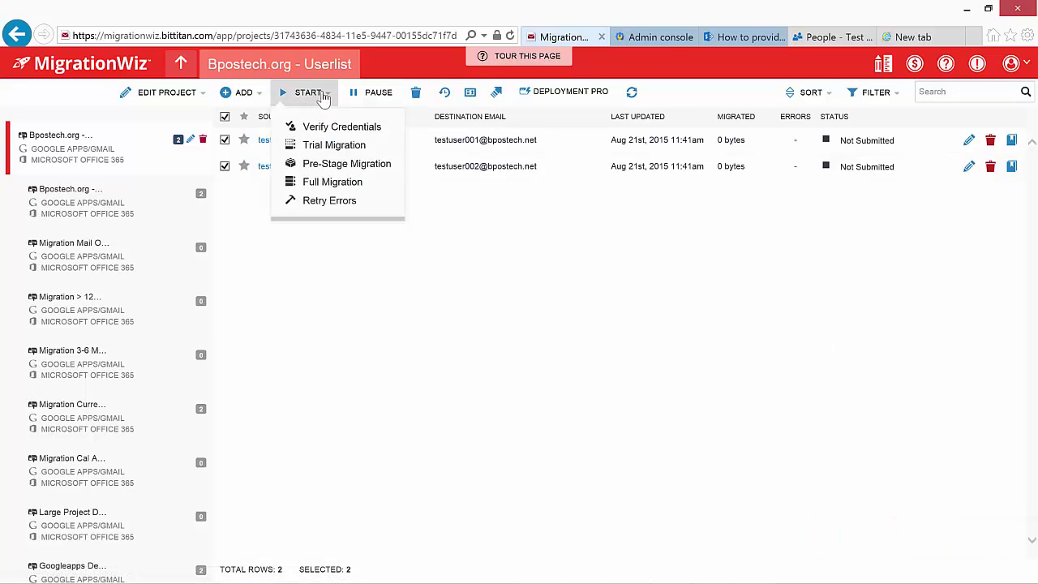
- Queue a Verify Credentials run for both users, then open the project's Advanced Options
click(341, 127)
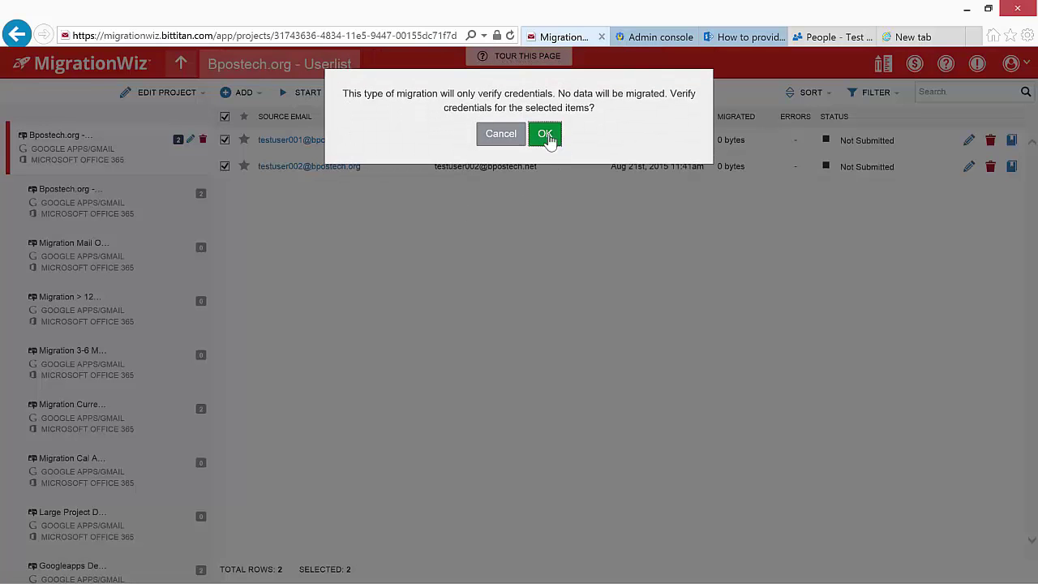
click(543, 138)
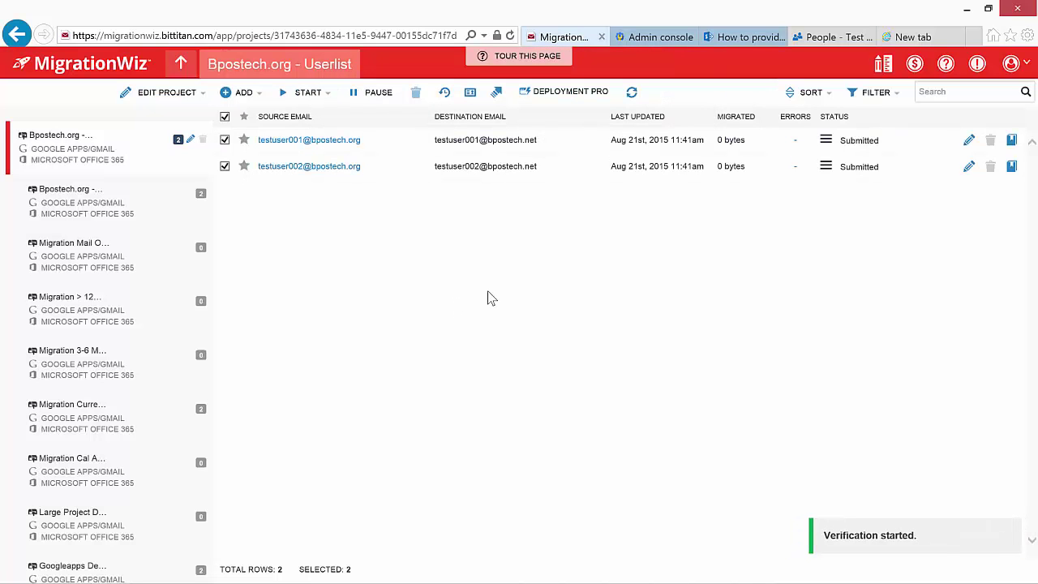
click(914, 65)
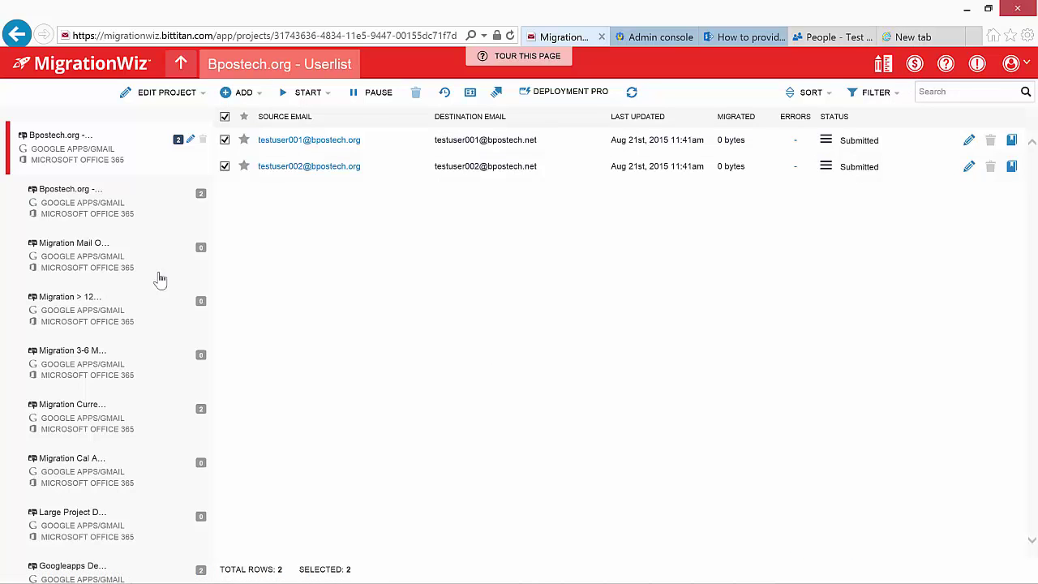
click(184, 96)
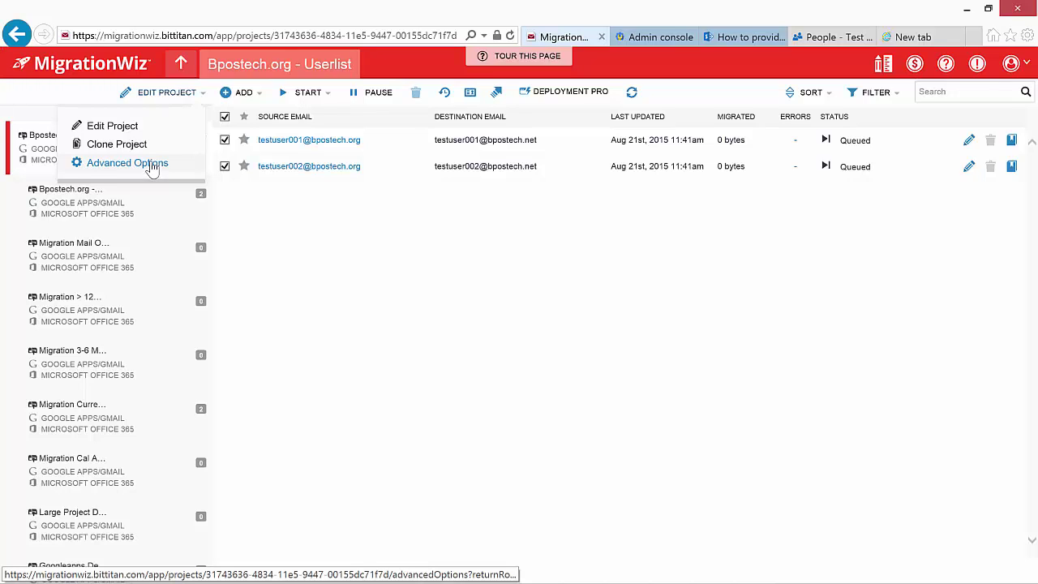
click(152, 165)
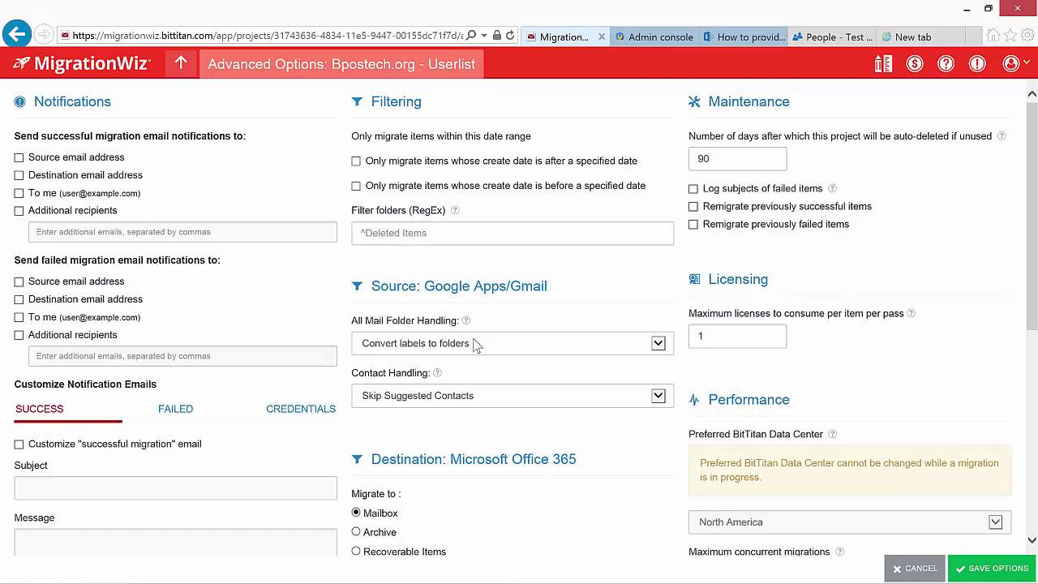
- Enable impersonation and set Maximum concurrent migrations to 50
scroll(1033, 320, down, 4)
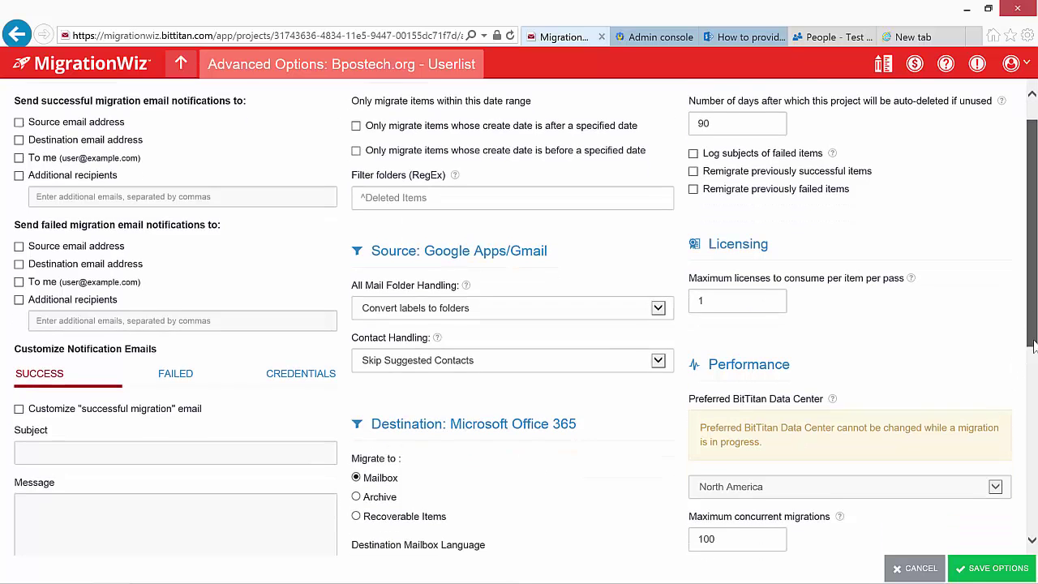
click(355, 480)
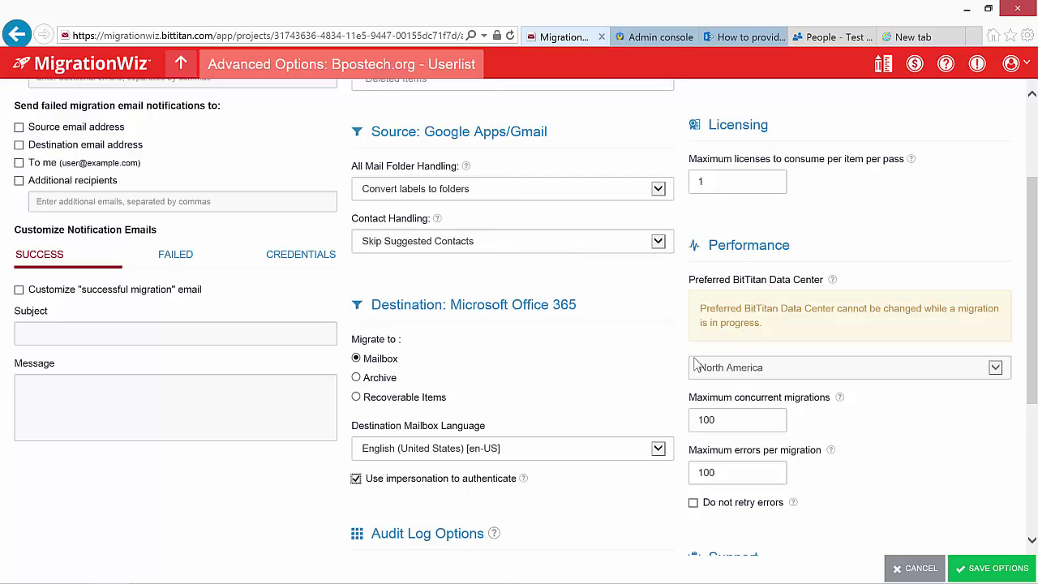
drag(734, 421, 638, 417)
text(50)
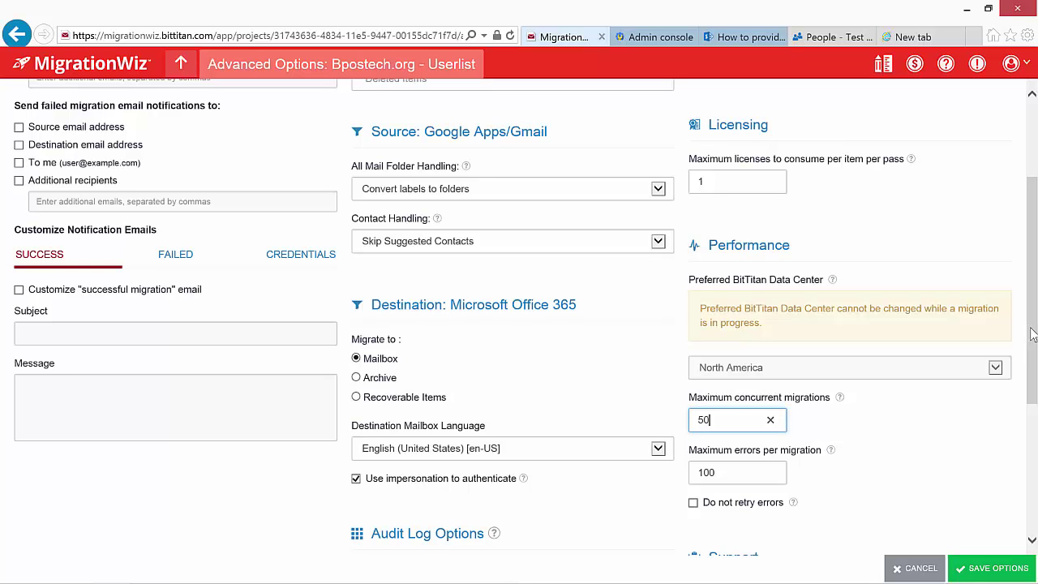
drag(1026, 333, 1032, 442)
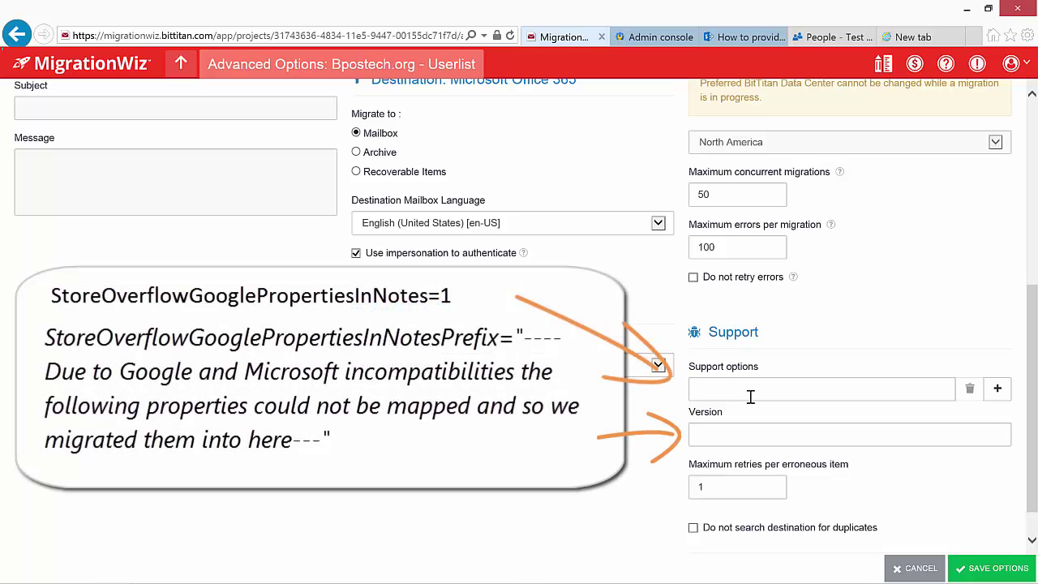
- Add the StoreOverflowGooglePropertiesInNotes=1 and notes prefix support options, then save the options
mouse_move(695, 573)
click(776, 389)
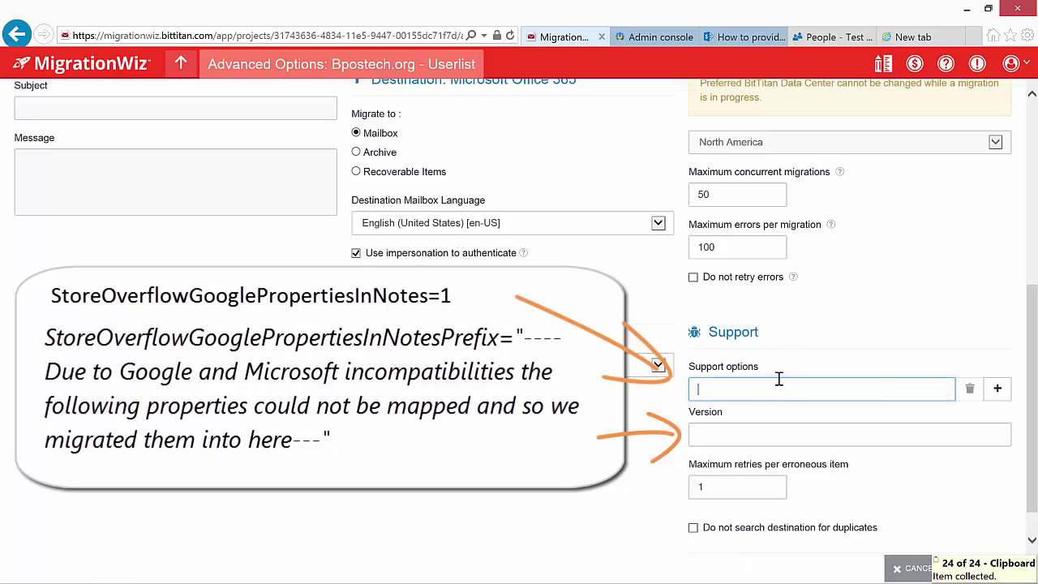
text(StoreOverflowGooglePropertiesInNotes=1)
click(997, 388)
click(778, 416)
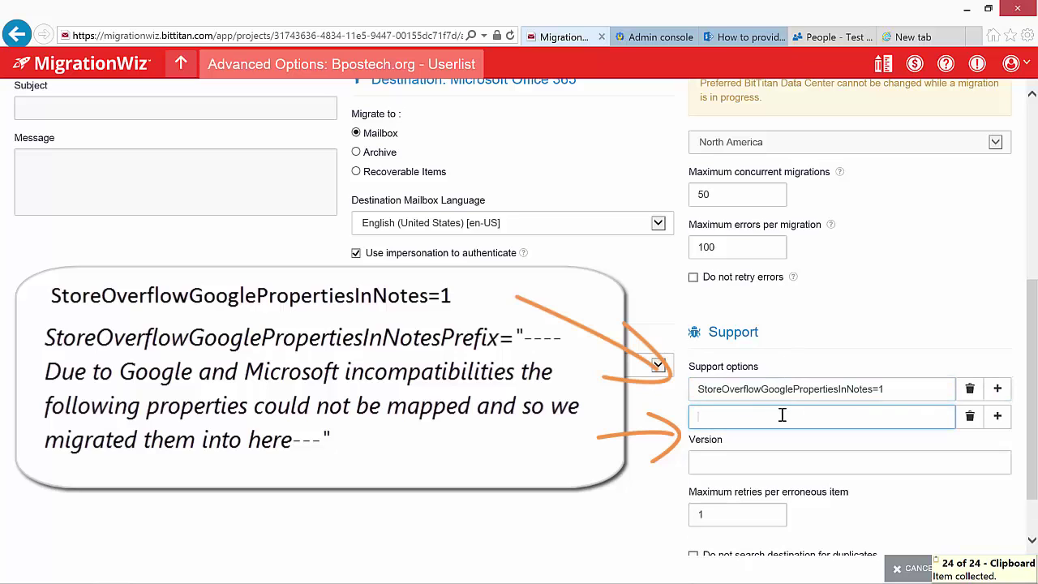
text(StoreOverflowGooglePropertiesInNotesPrefix="----Due to Google and Microsoft incompatibilities the following properties could not be mapped and so we migrated them into here---")
scroll(999, 469, down, 2)
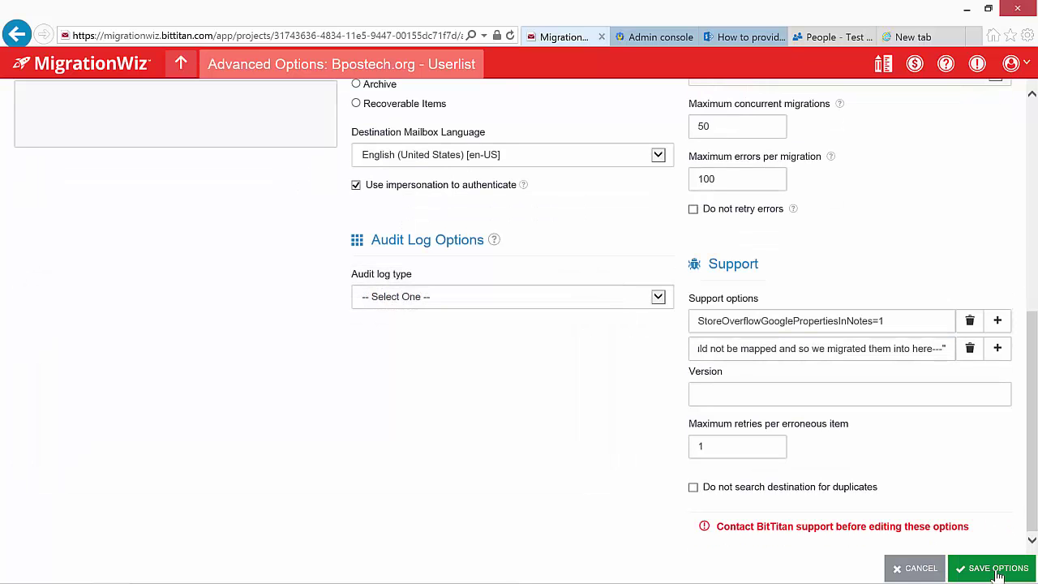
click(997, 571)
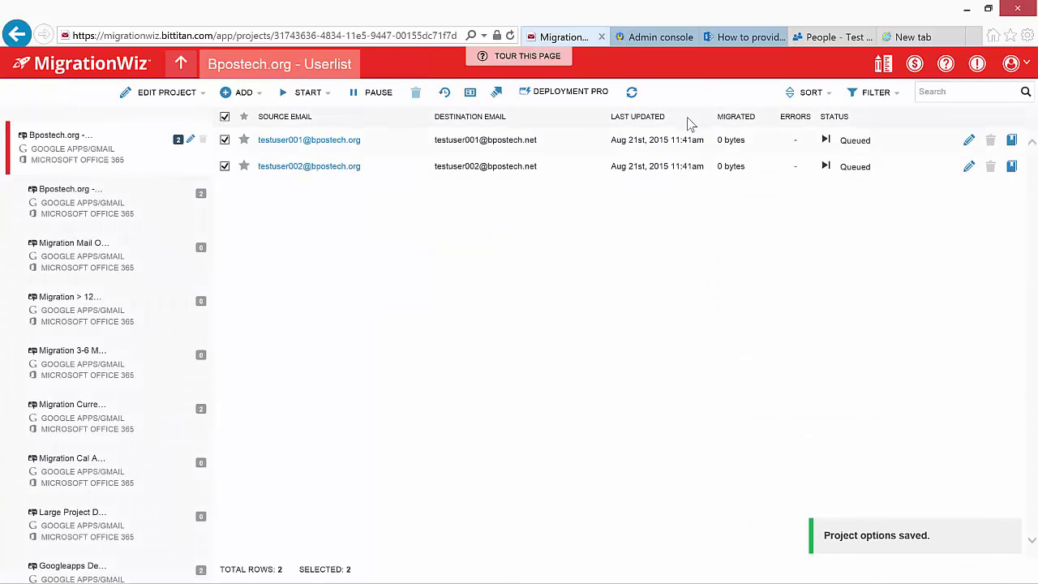
- Refresh user statuses and start a clone named 'bpostech.org/current-3 months/mail only'
click(631, 93)
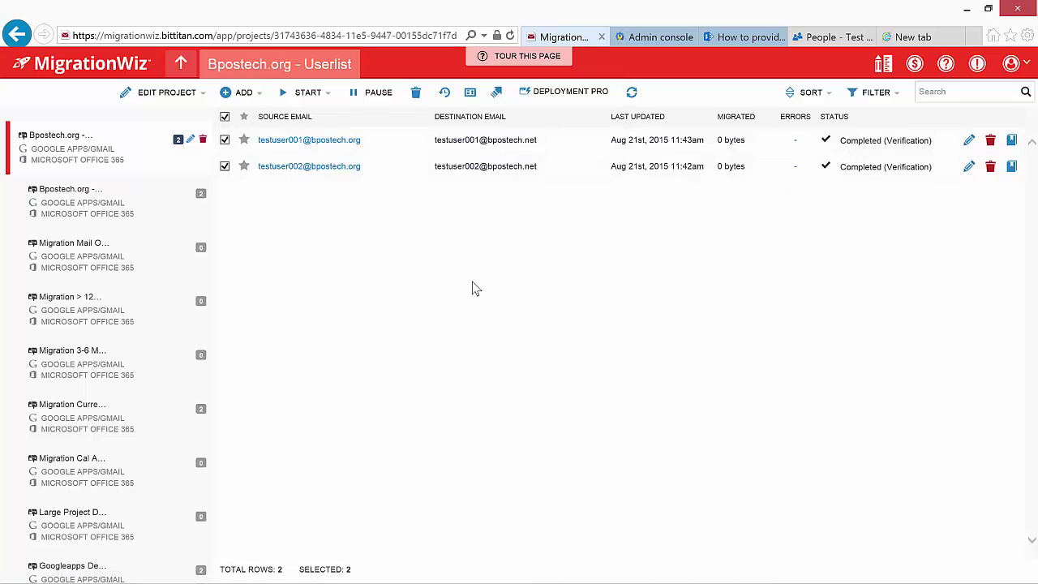
click(185, 94)
click(119, 146)
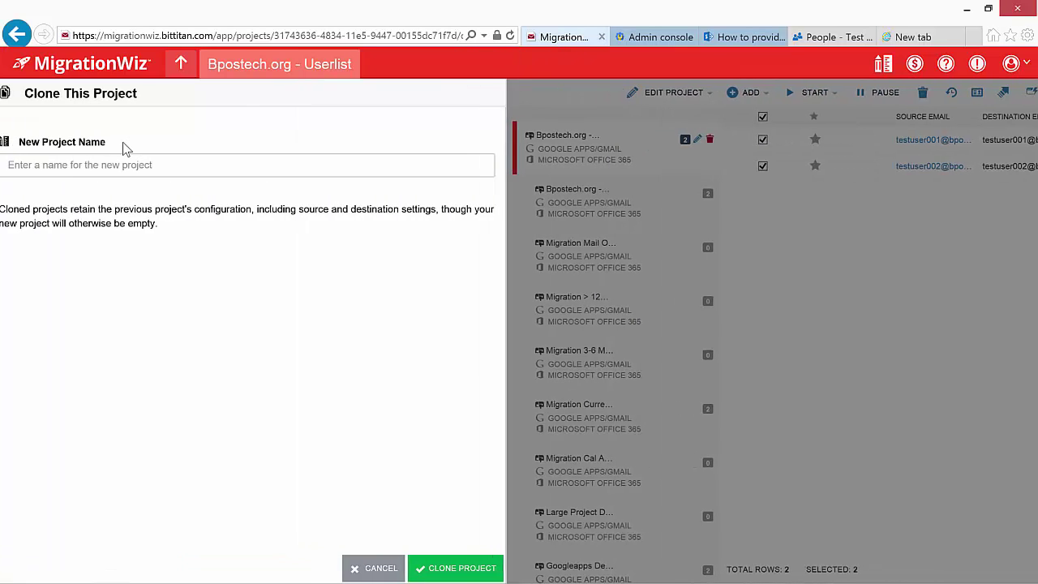
click(62, 165)
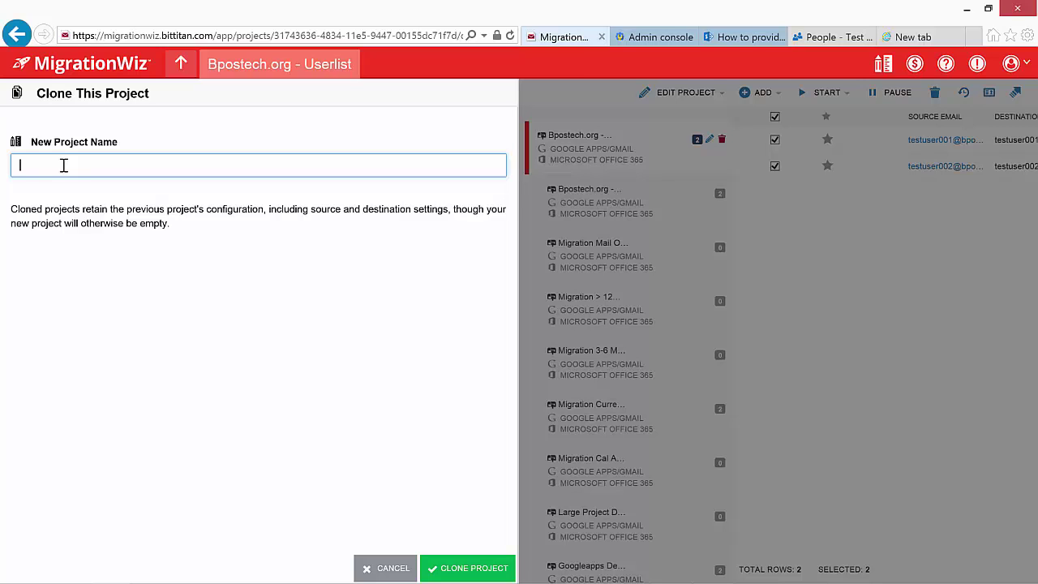
text(postech.org/current-3 months/mail only)
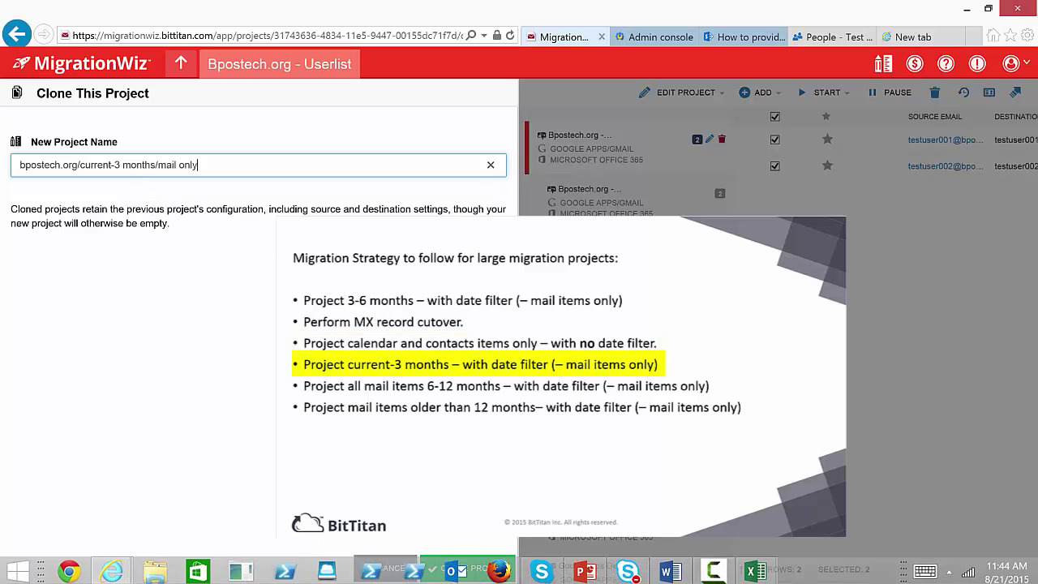
- Create the 'current-3 months/mail only' and 'bpostech.org/3-6 months/mail only' clones
click(468, 568)
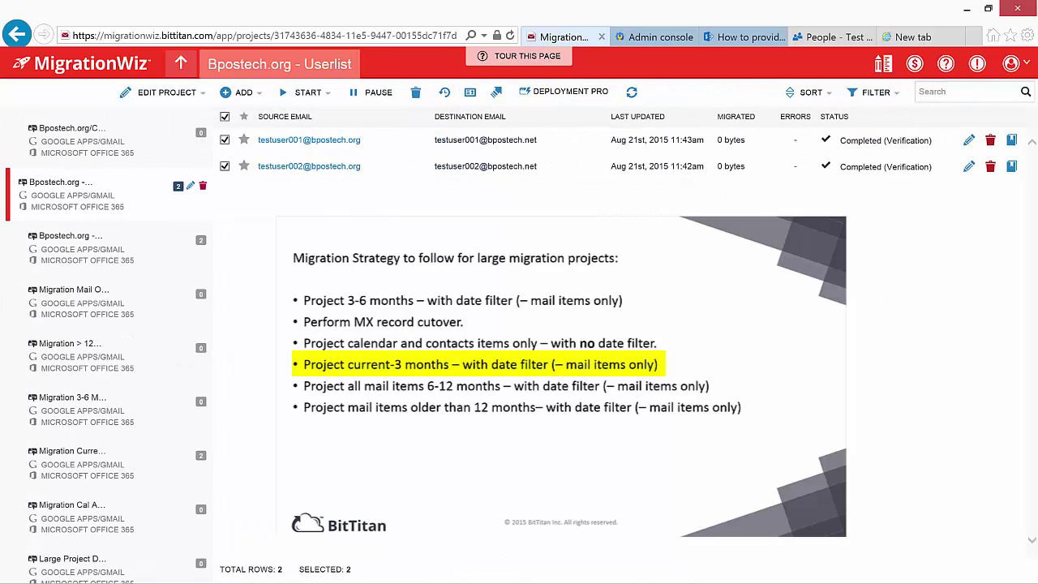
click(177, 92)
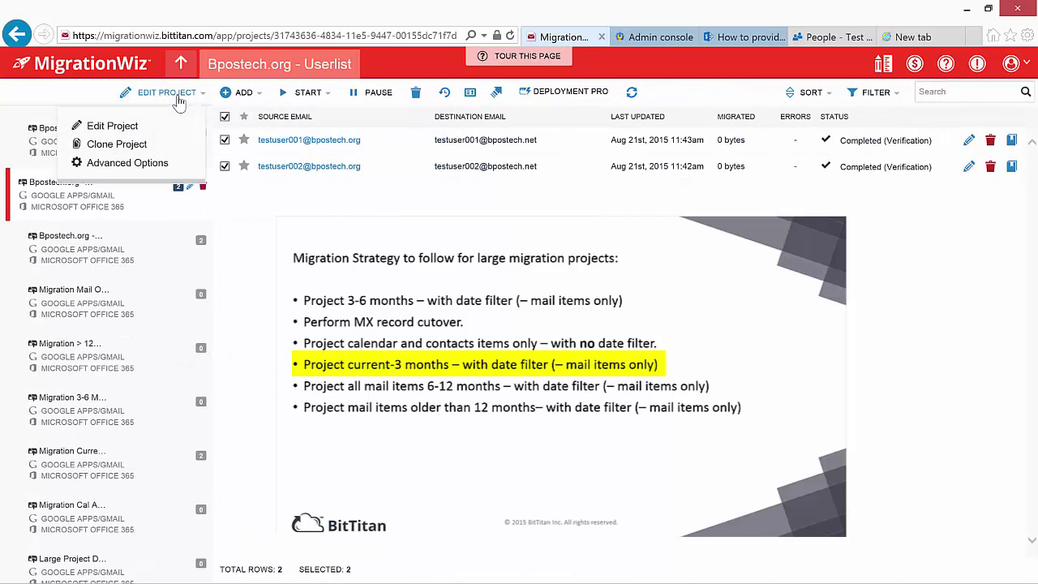
click(136, 144)
click(134, 162)
text(bpostech.org/3-6 month)
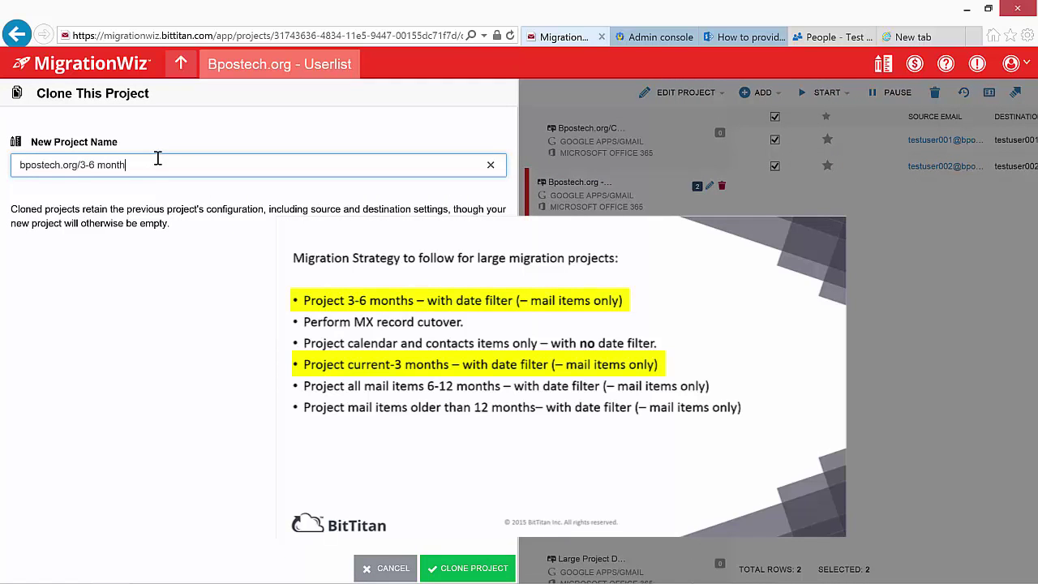
text(s/mail only)
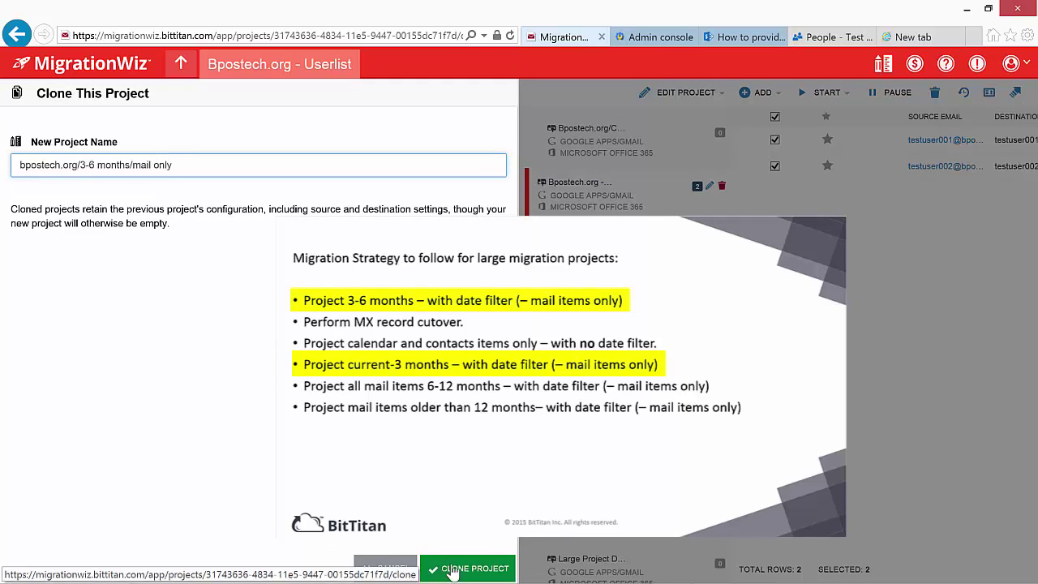
click(462, 568)
- Create the '>6-12 months/mail only' and '>12 months/mail only' clones
click(93, 93)
click(122, 146)
text(bpostech.o)
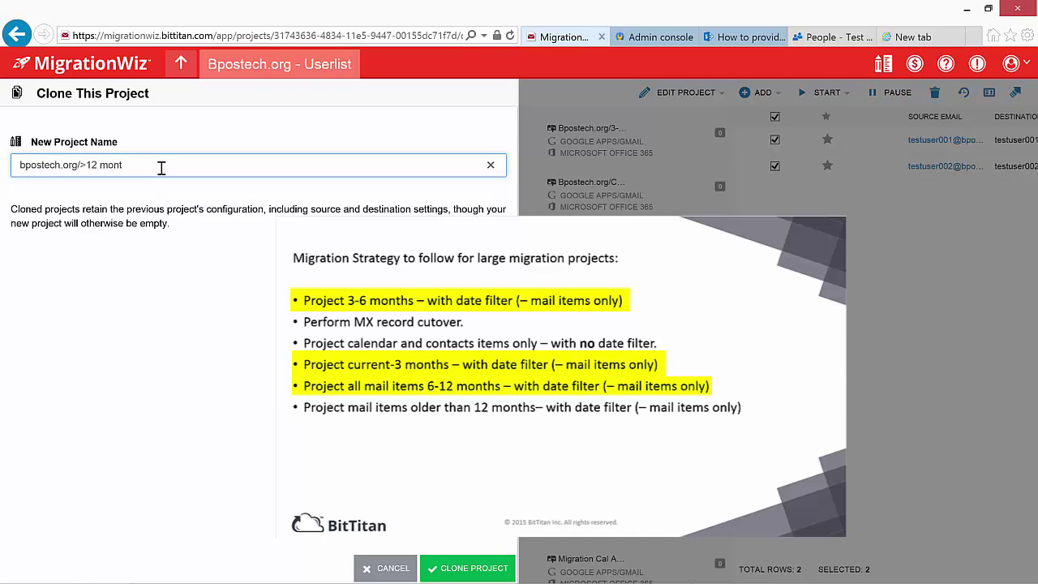
text(rg/>6-12 months/mail only)
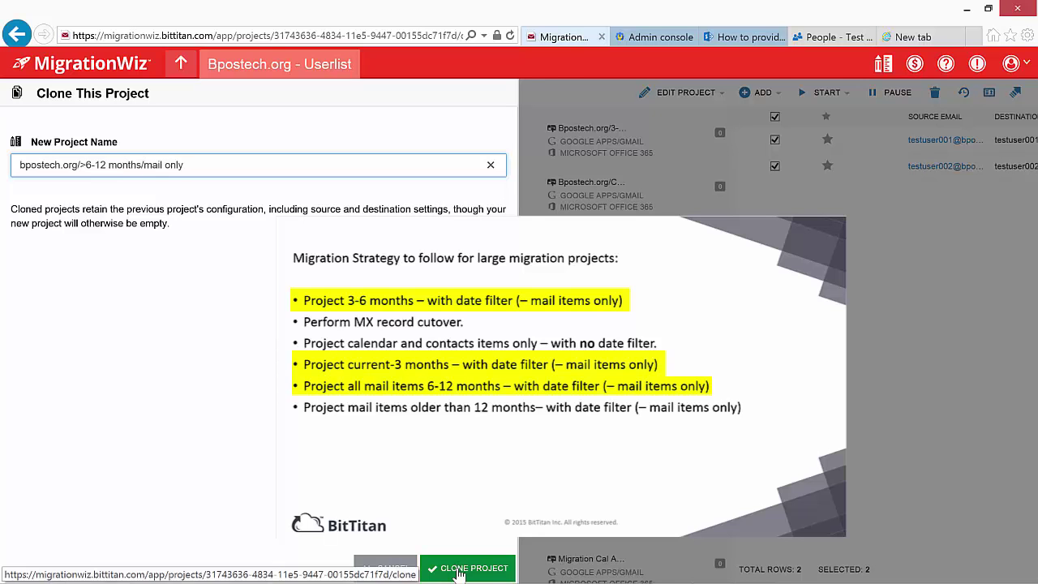
click(466, 567)
click(57, 96)
click(114, 142)
text(bpostech.org/)
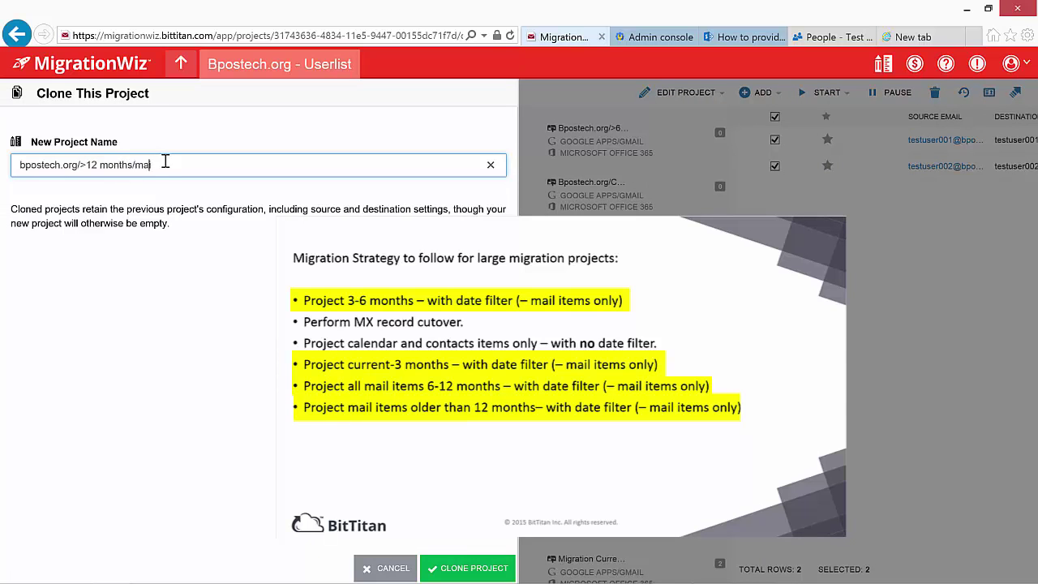
click(466, 567)
- Create the 'bpostech.org/no date filter/cal and contacts only' clone
click(150, 92)
click(137, 146)
text(bpostech.org/no)
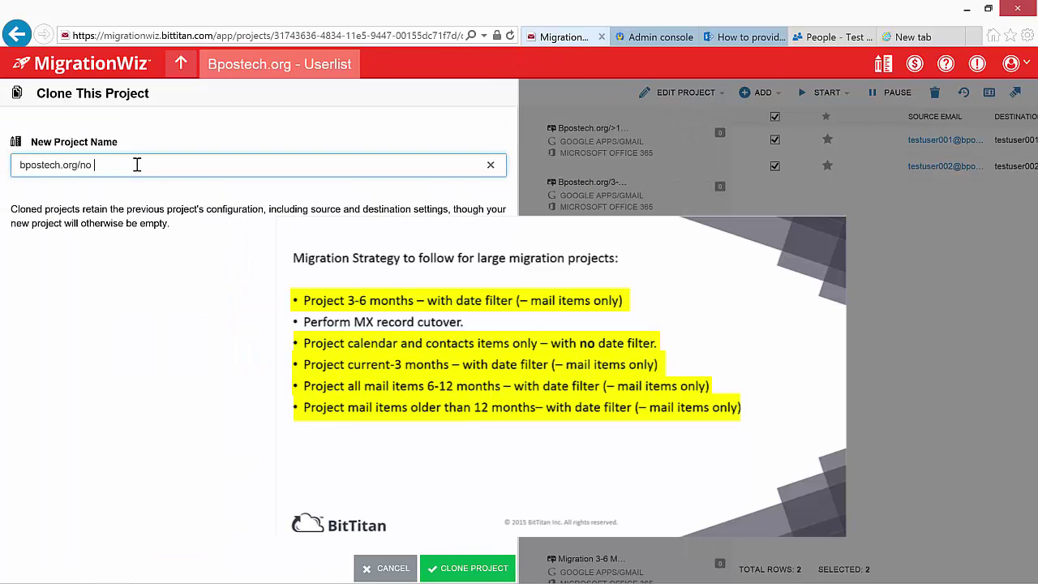
text( date filter/cal and contac)
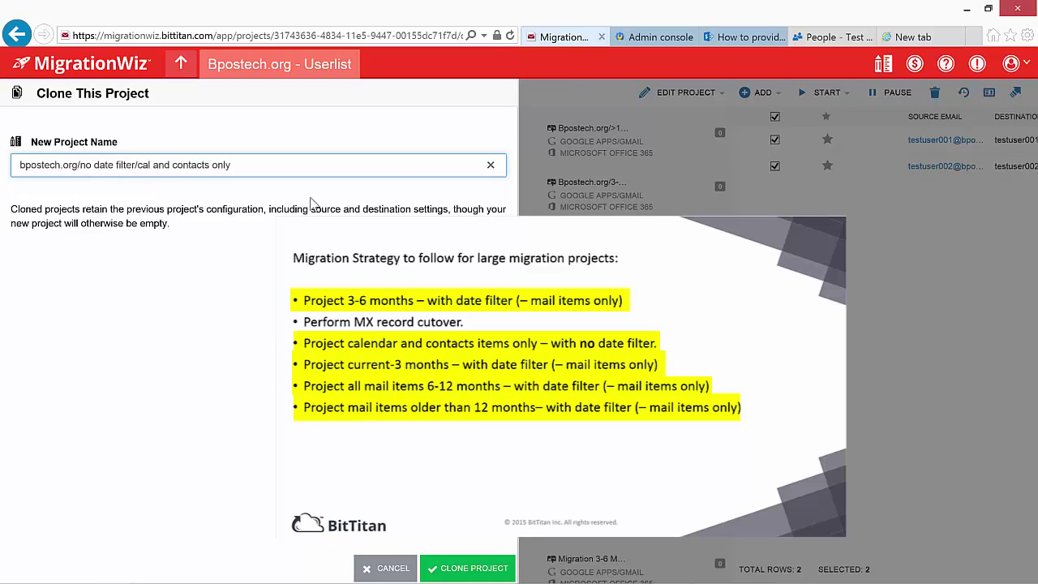
text(ts only)
key(Return)
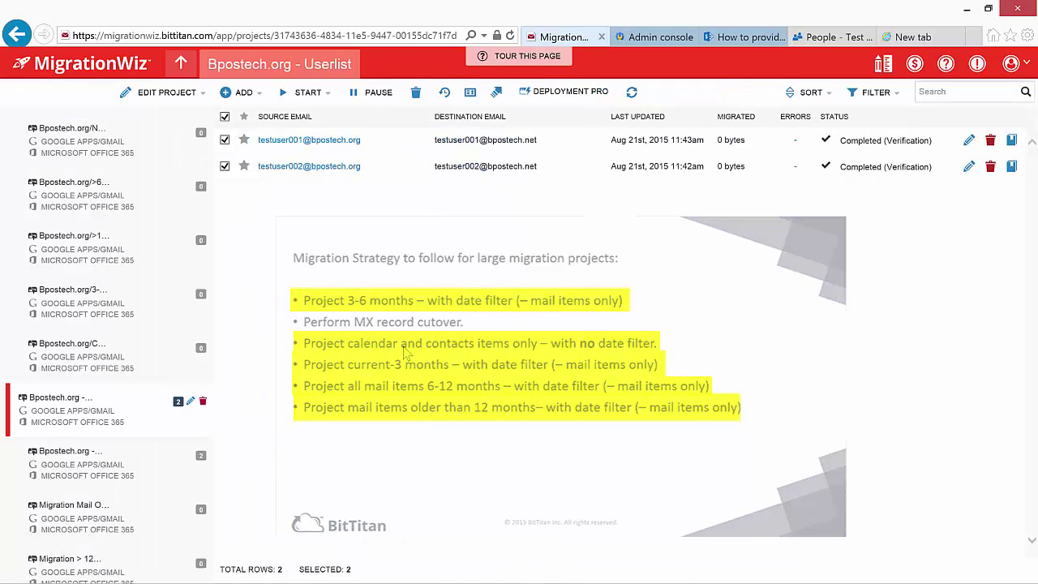
- Open the Advanced Options of the current-3 months/mail only project
click(181, 65)
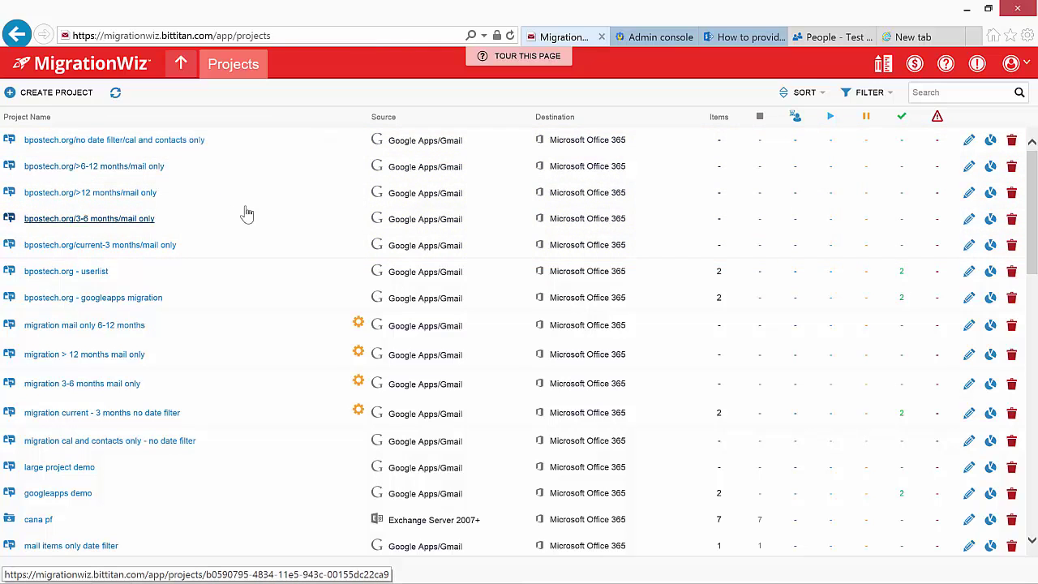
click(122, 249)
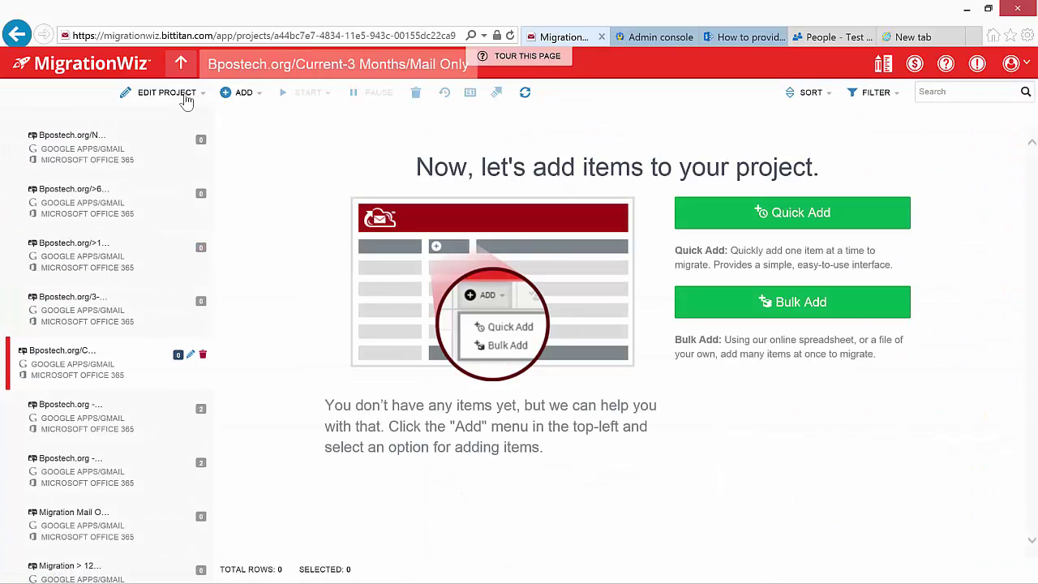
click(186, 97)
click(136, 163)
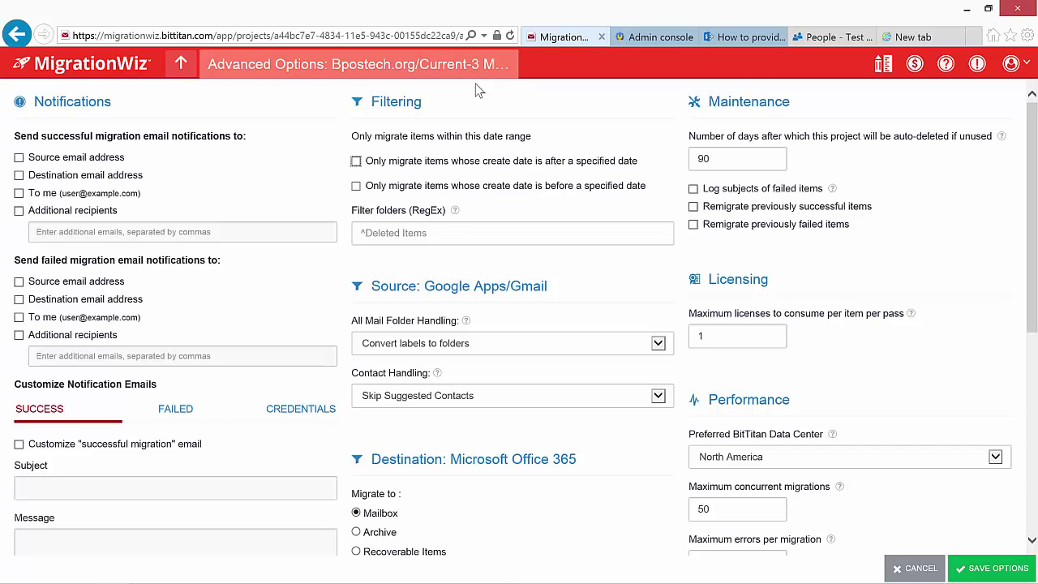
- Filter to items created after May 21, 2015 at 0:00 and save the options
mouse_move(1005, 579)
click(356, 161)
click(408, 186)
click(377, 236)
click(462, 186)
click(442, 311)
click(505, 186)
scroll(506, 341, down, 5)
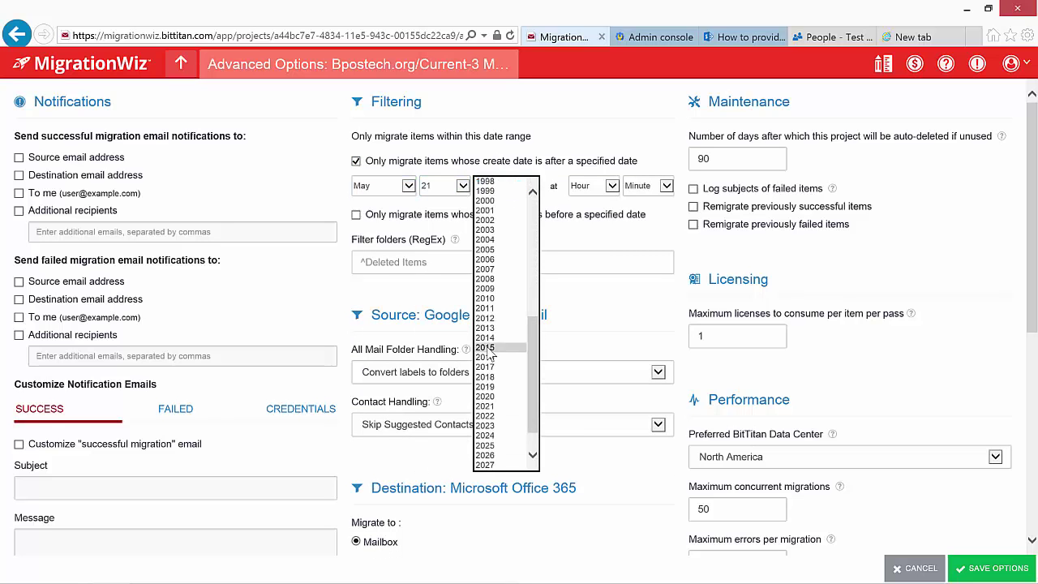
click(491, 347)
click(592, 186)
click(585, 194)
click(666, 185)
click(630, 199)
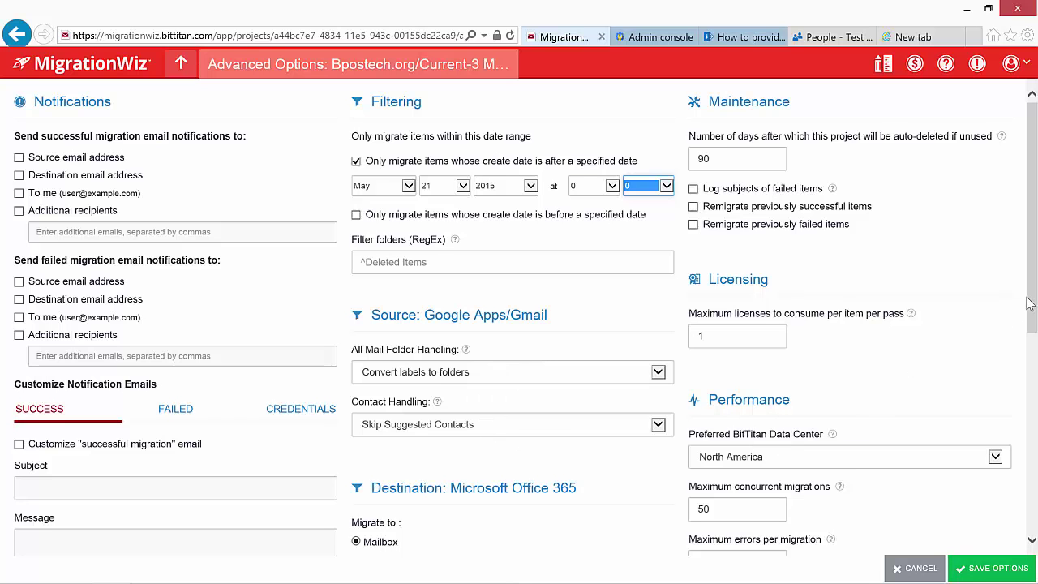
drag(1029, 308, 1032, 480)
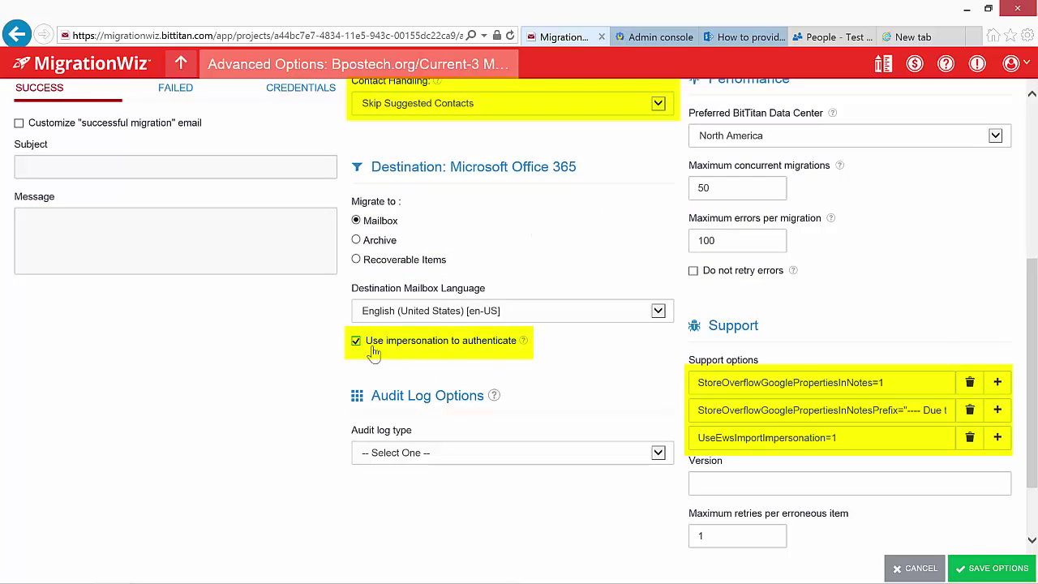
click(993, 569)
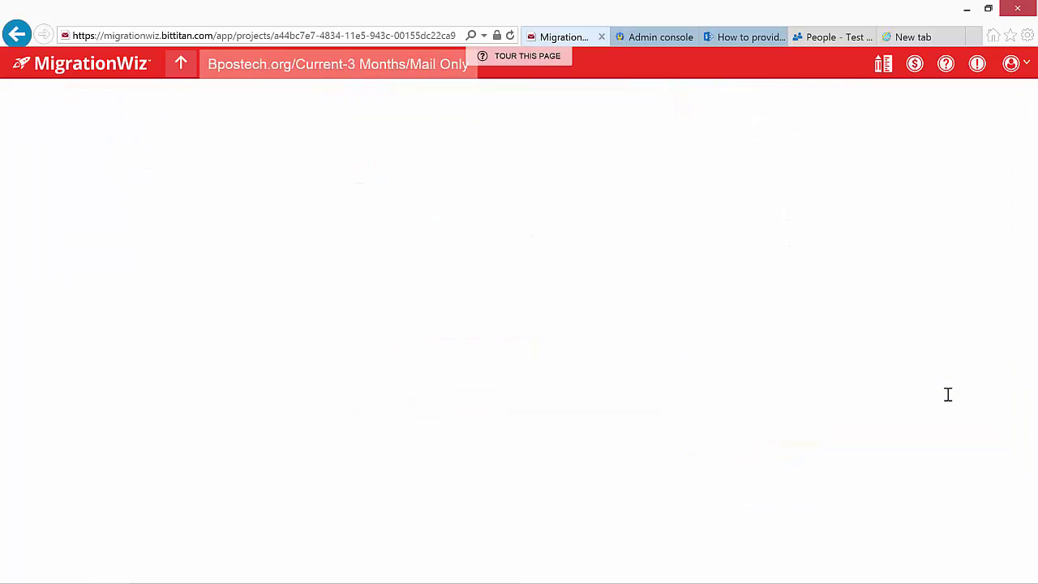
- Open the Advanced Options of the 3-6 months/mail only project
click(181, 63)
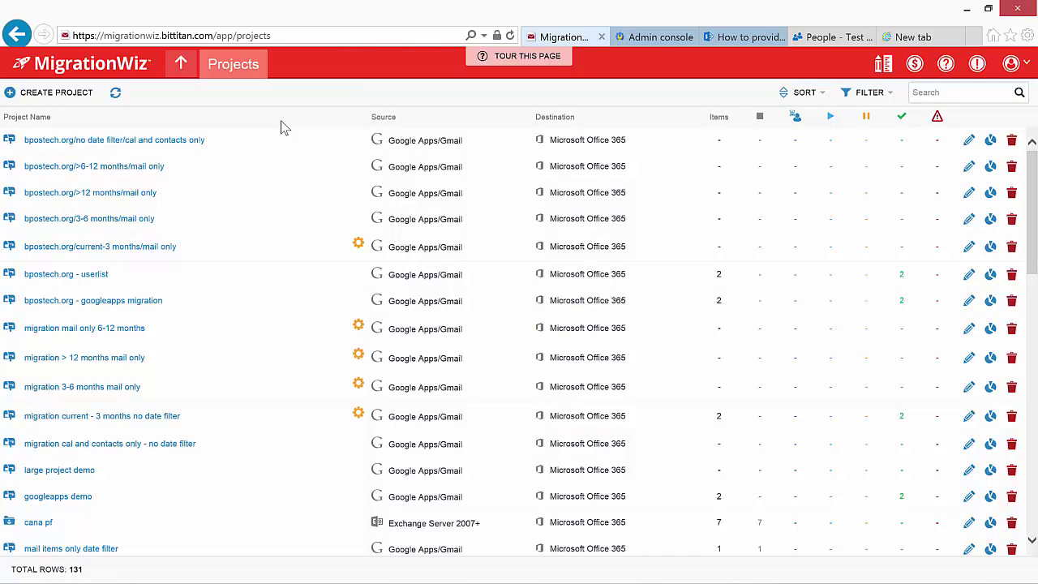
click(129, 219)
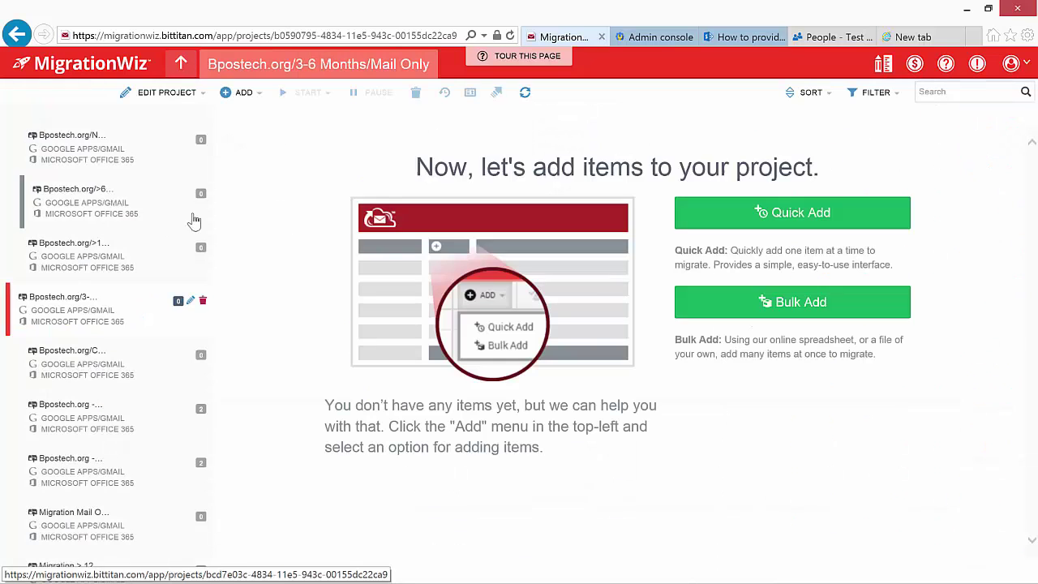
click(166, 94)
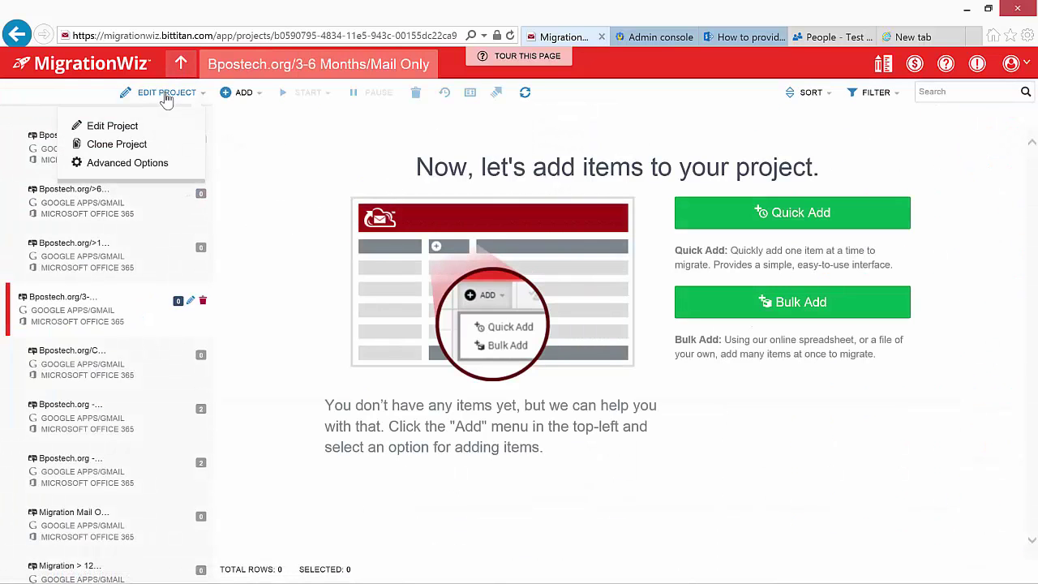
click(127, 164)
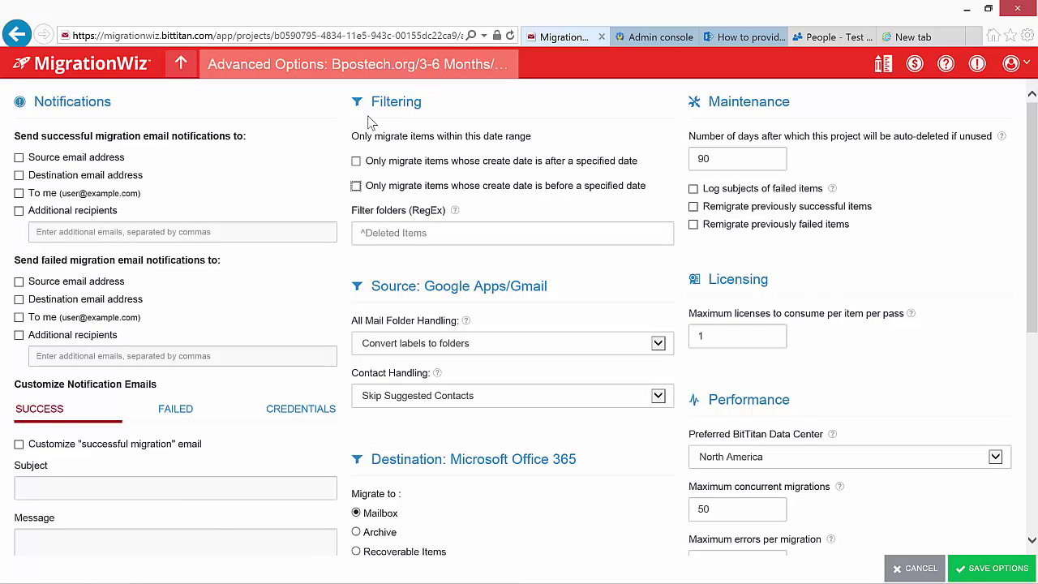
- Turn on the created-after filter set to Feb 21, 2015 at 0:00
click(355, 160)
click(383, 186)
click(381, 218)
click(444, 186)
click(441, 388)
click(503, 185)
click(487, 343)
click(592, 185)
click(591, 196)
click(647, 185)
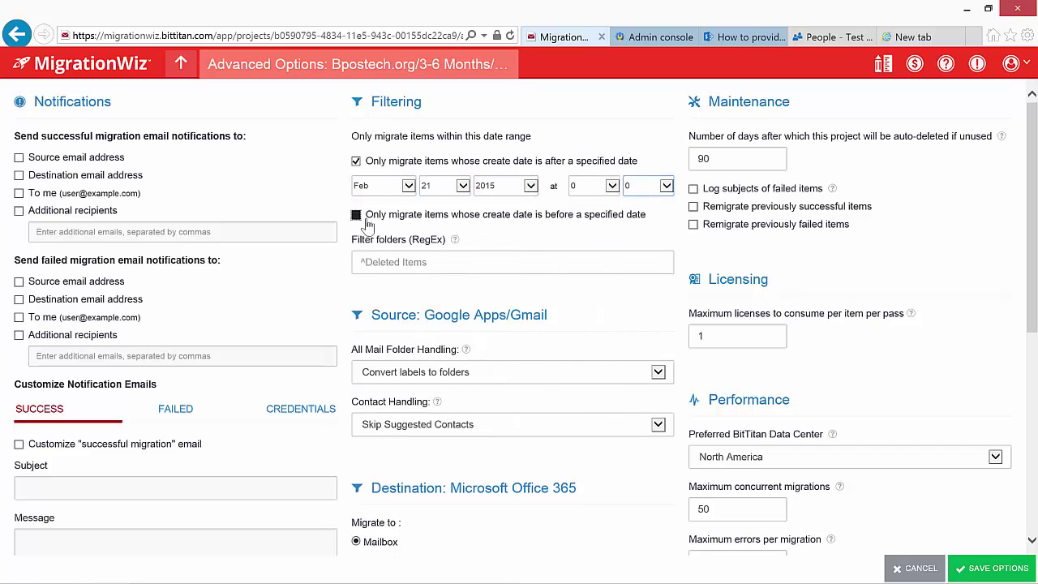
click(356, 214)
- Add a created-before filter of May 21, 2015 at 0:00 and save the options
click(383, 239)
click(372, 287)
click(444, 239)
click(430, 446)
click(503, 239)
click(523, 481)
click(591, 239)
click(592, 250)
click(647, 239)
click(647, 249)
click(991, 567)
- Open the Advanced Options of the >6-12 months/mail only project
click(180, 64)
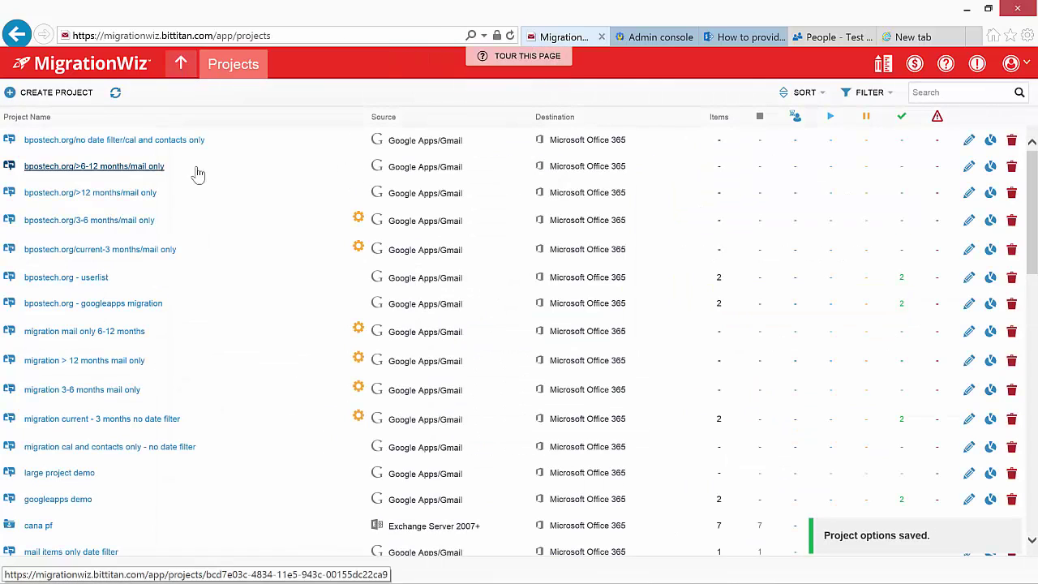
click(144, 167)
click(167, 93)
click(130, 162)
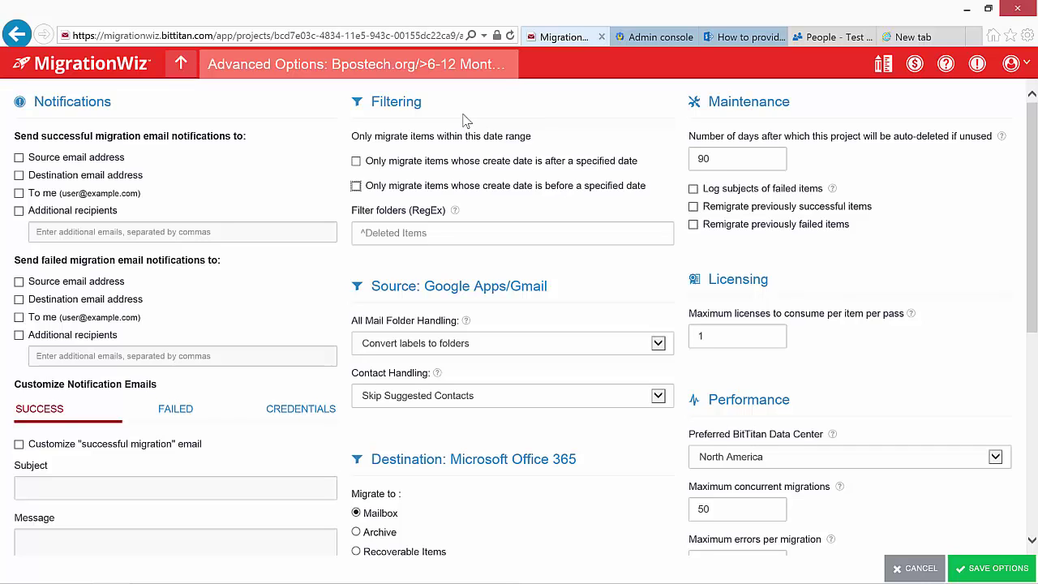
- Filter the open project to items created after Aug 21, 2014 at 0:00
click(356, 161)
click(382, 187)
click(377, 263)
click(444, 185)
click(438, 373)
click(504, 185)
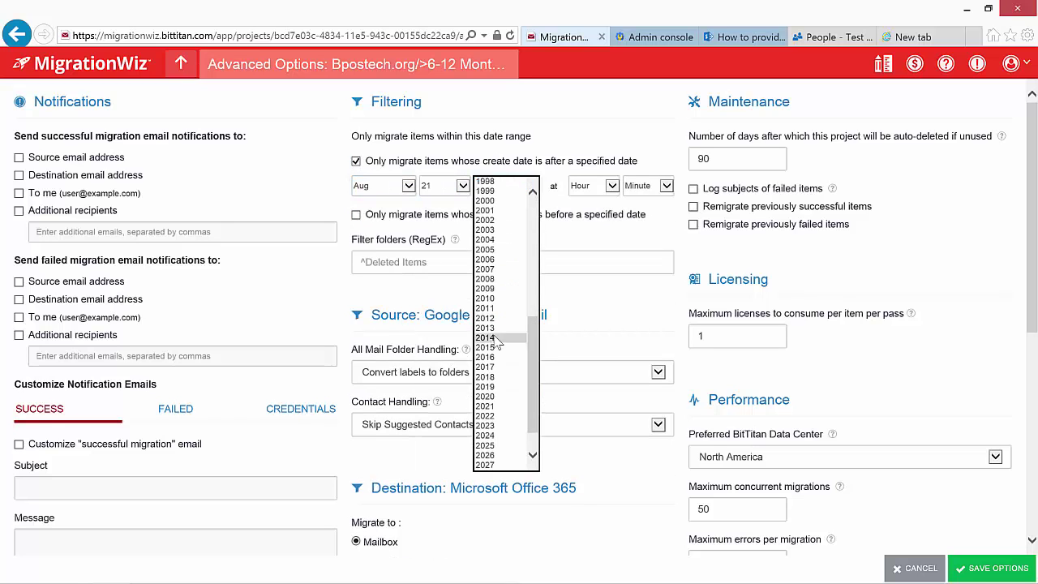
click(491, 342)
click(608, 189)
click(603, 195)
click(665, 185)
click(658, 195)
- Add a created-before limit of Feb 21, 2015 at 0:00 and save the options
click(355, 214)
click(409, 241)
click(377, 258)
click(462, 239)
click(442, 444)
click(530, 239)
scroll(510, 357, down, 5)
click(499, 358)
click(612, 239)
click(580, 249)
click(666, 239)
click(641, 249)
click(991, 568)
click(180, 64)
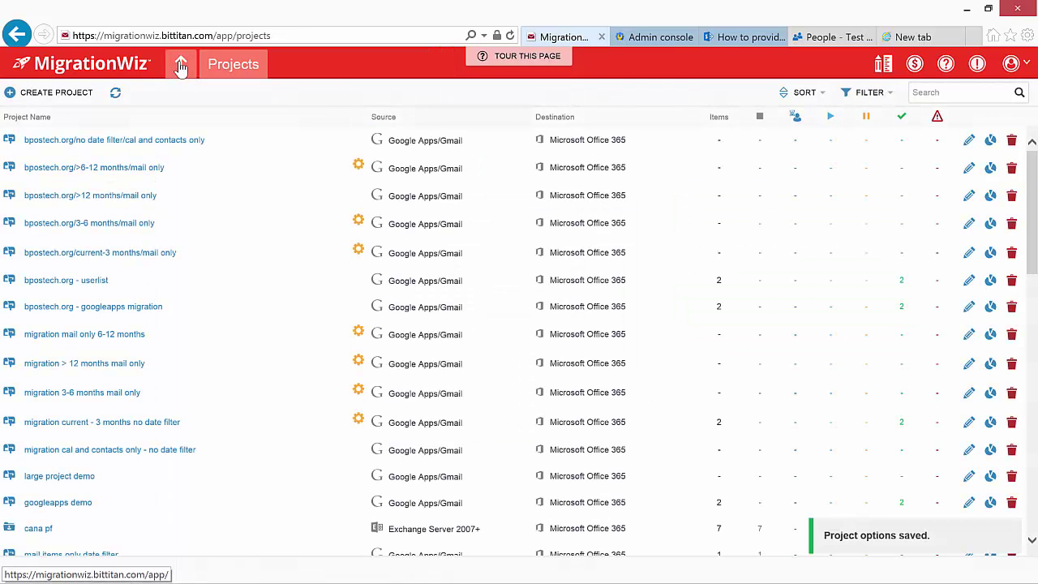
- Open the advanced options of the >12 Months/Mail Only project
click(134, 197)
click(188, 95)
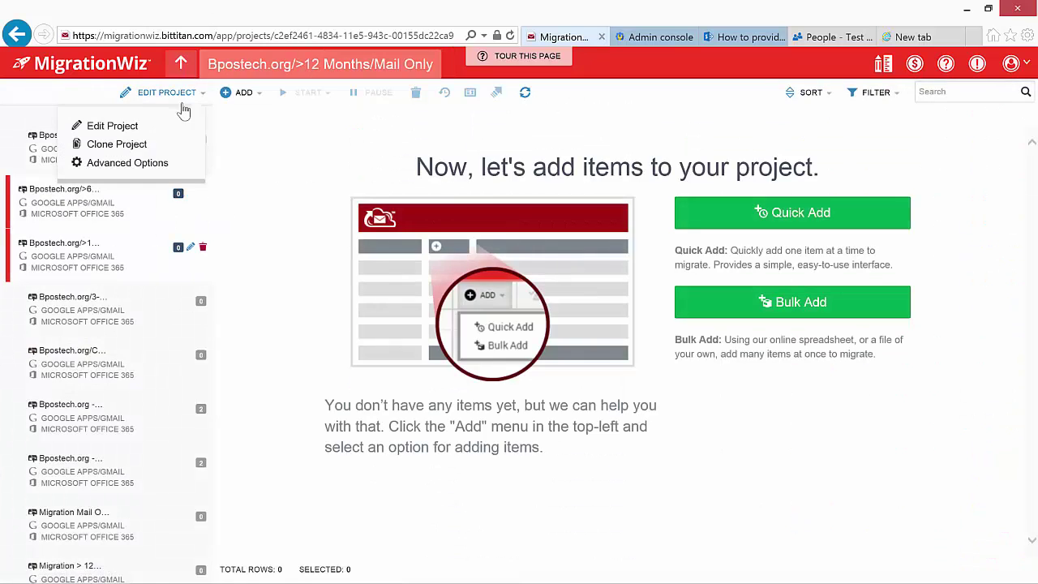
click(122, 162)
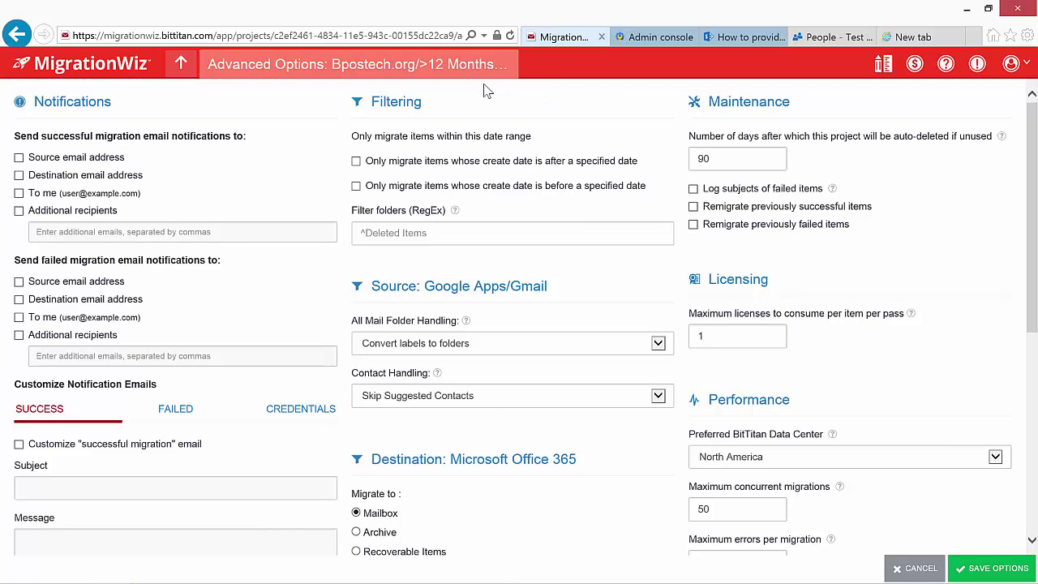
- Restrict it to items created before Aug 21, 2014 at 0:00 and save the options
click(355, 185)
click(405, 210)
click(361, 289)
click(445, 211)
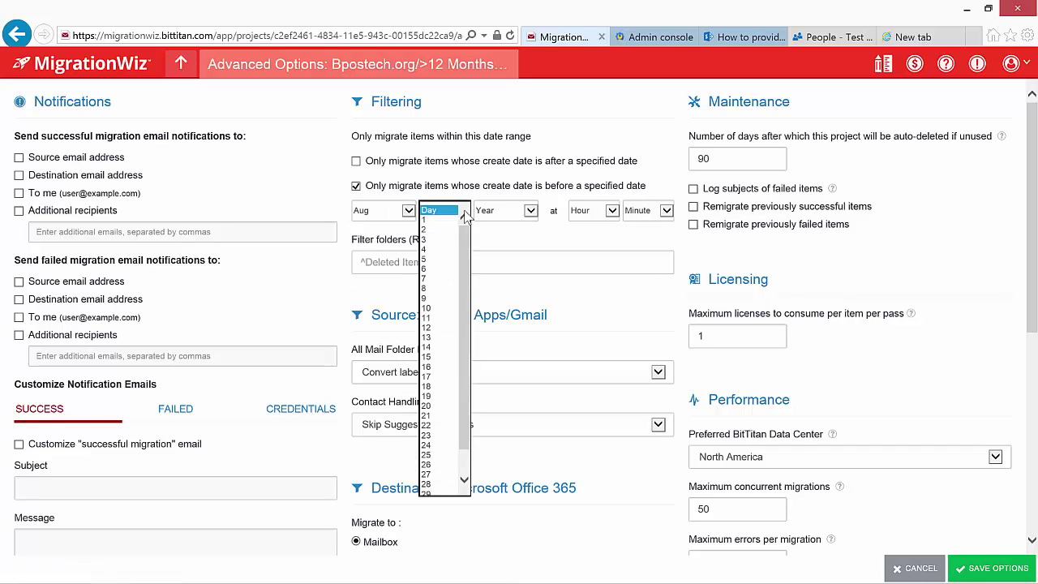
click(430, 416)
click(505, 210)
scroll(519, 397, down, 10)
click(484, 362)
click(612, 211)
click(584, 222)
click(665, 211)
click(638, 226)
click(993, 567)
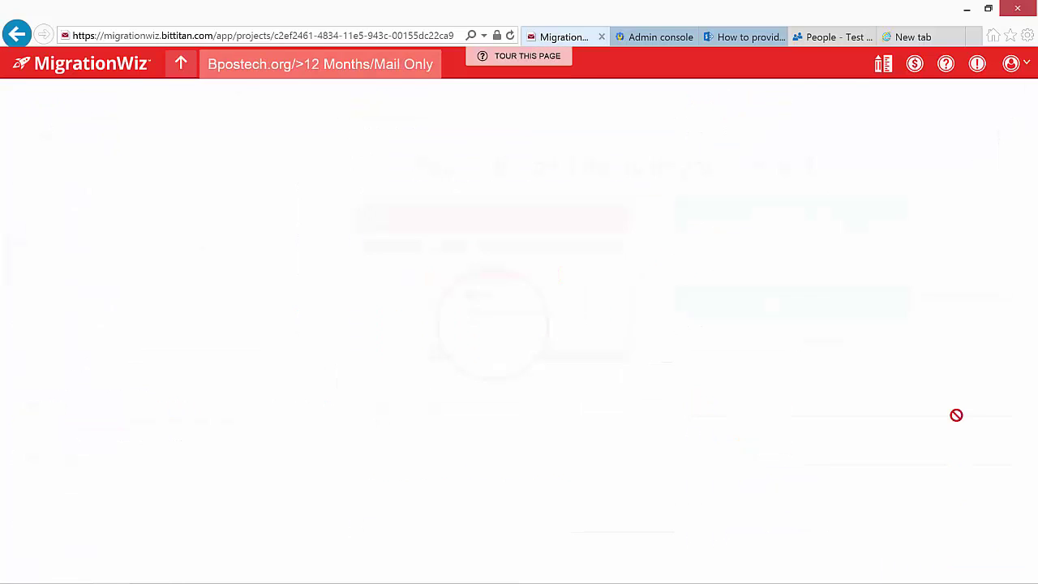
click(181, 64)
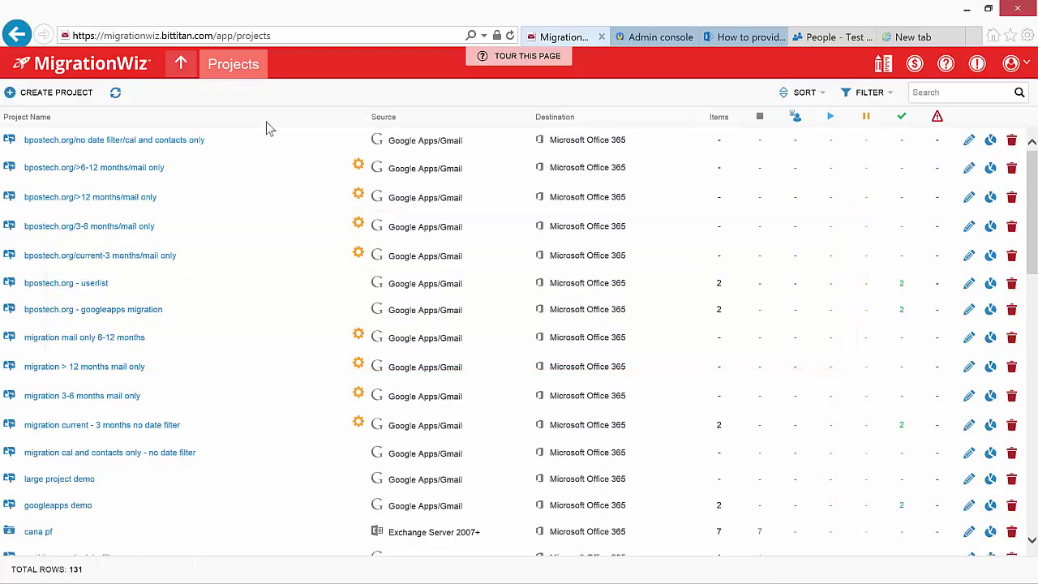
- Open the bpostech.org - Userlist project
click(81, 284)
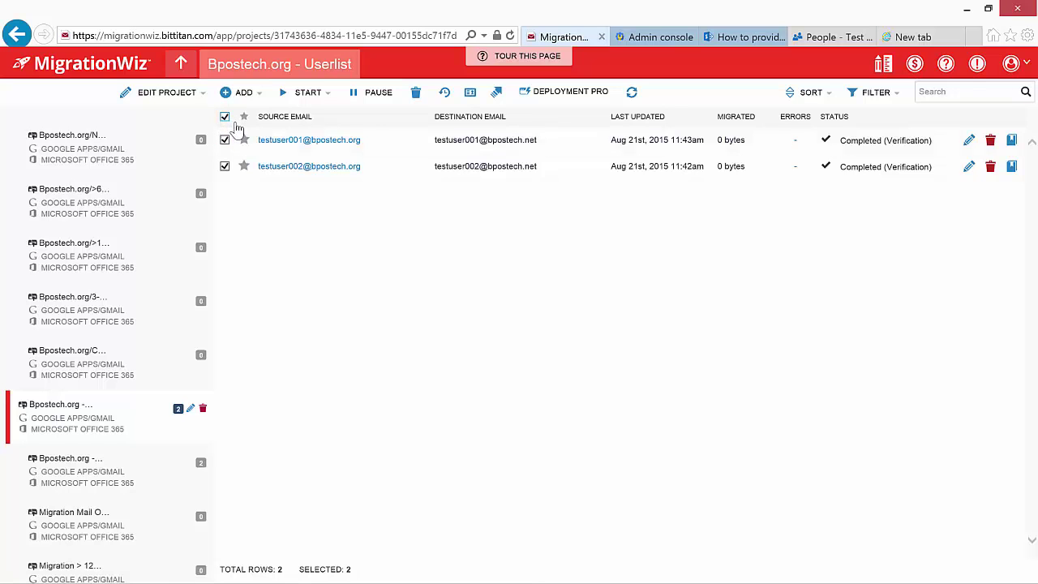
- Move both users to bpostech.org/3-6 months/mail only and open that project
click(496, 92)
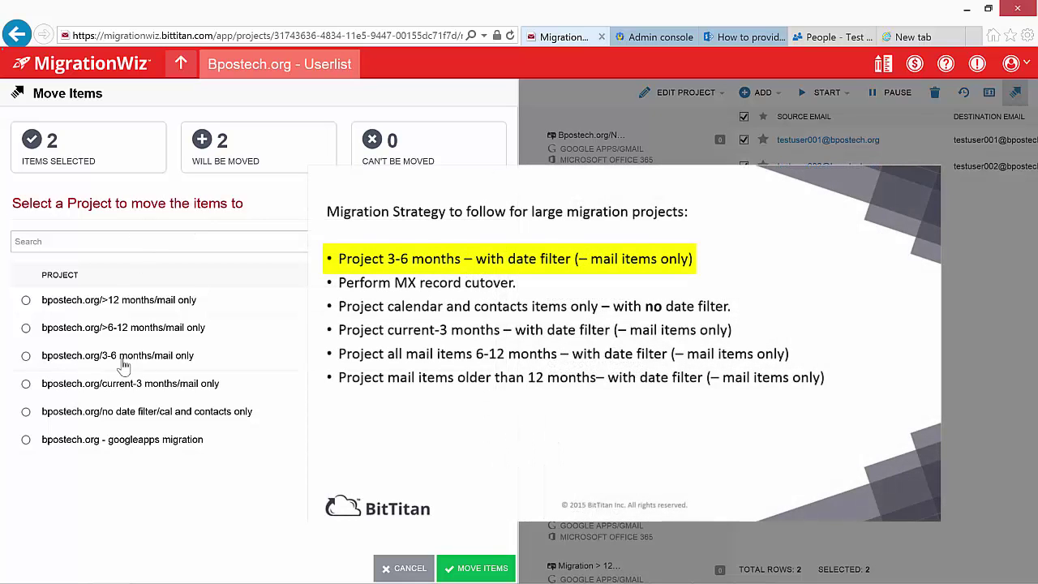
click(25, 356)
click(466, 569)
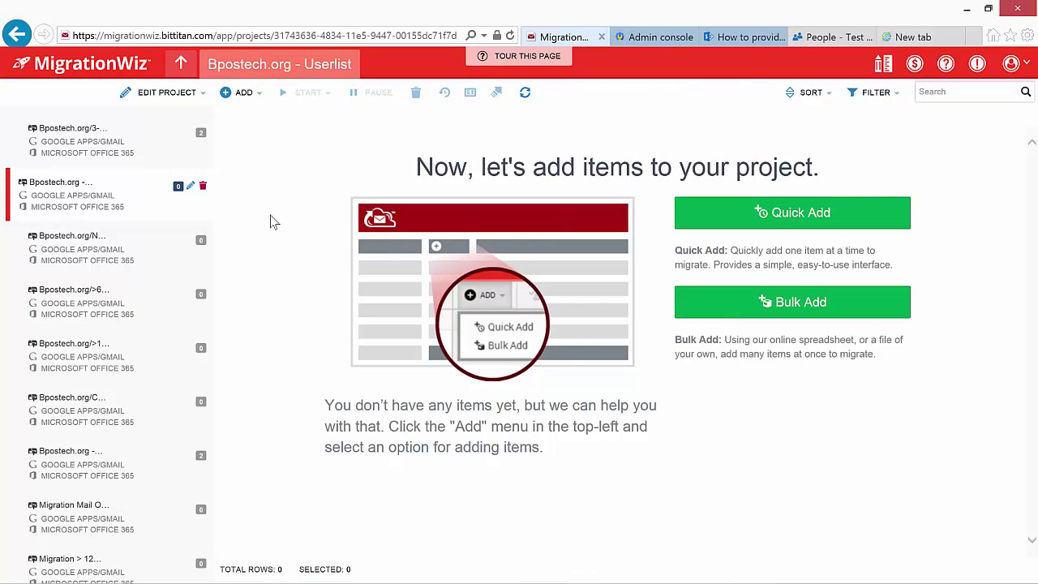
click(183, 65)
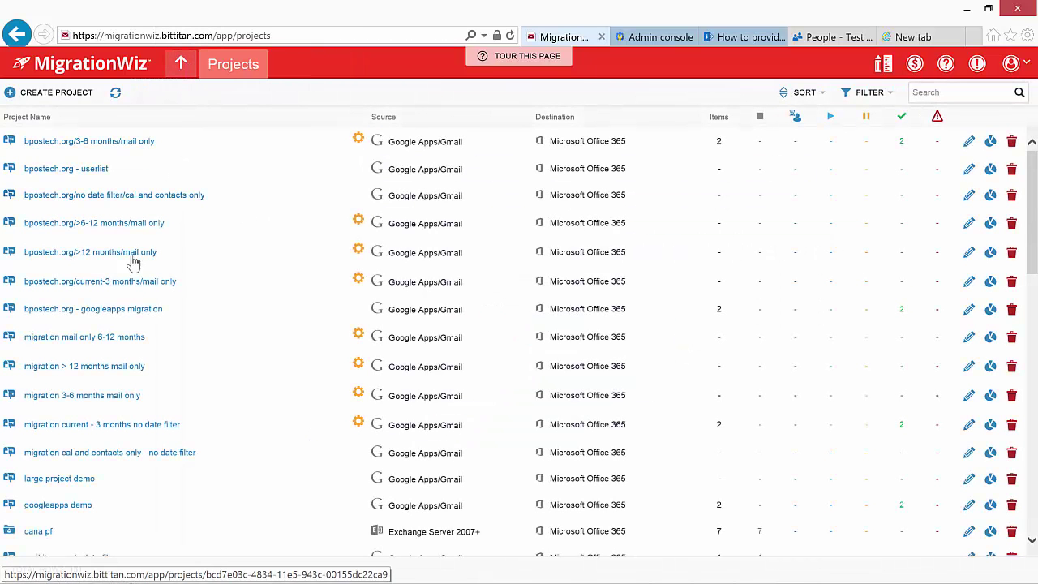
click(89, 141)
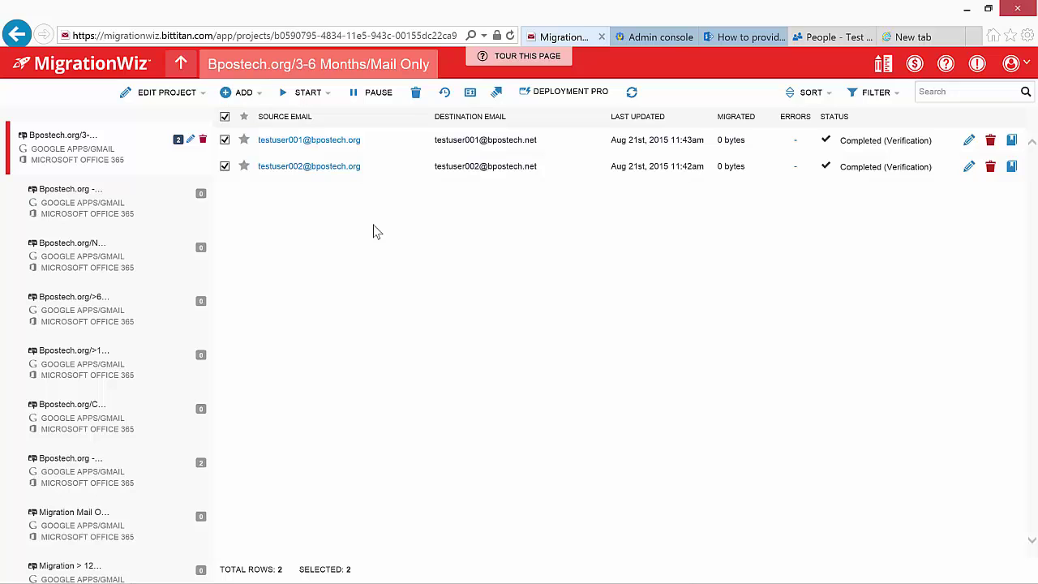
- Launch a full migration of both users with Contacts and Calendars off, Mail only
click(322, 97)
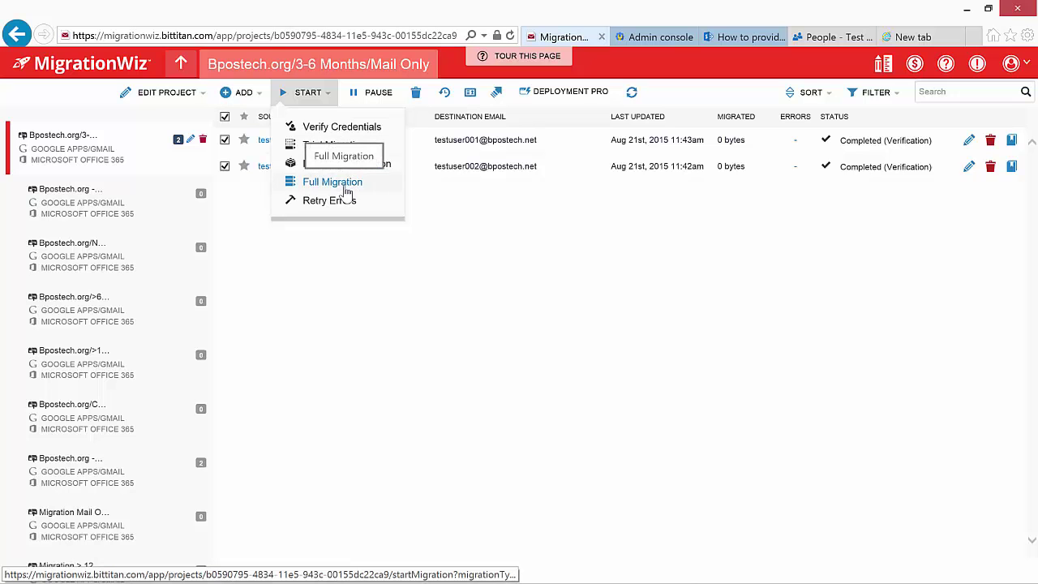
click(346, 190)
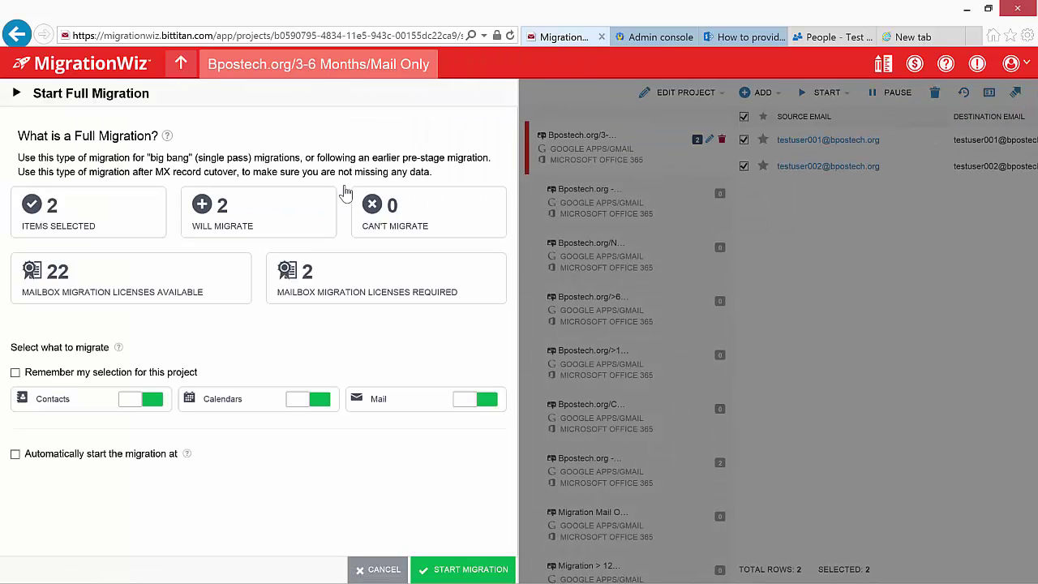
click(154, 400)
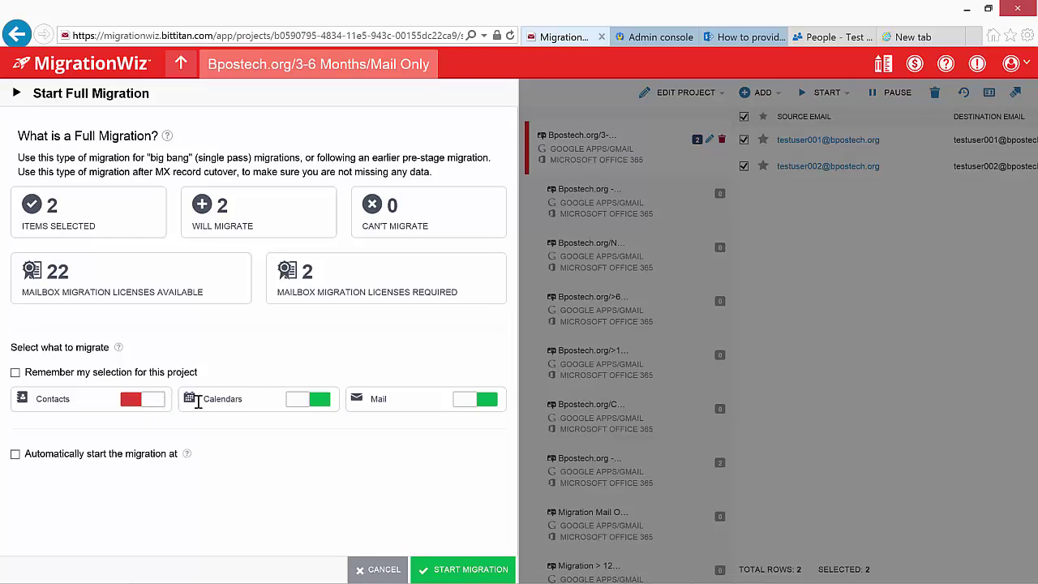
click(323, 405)
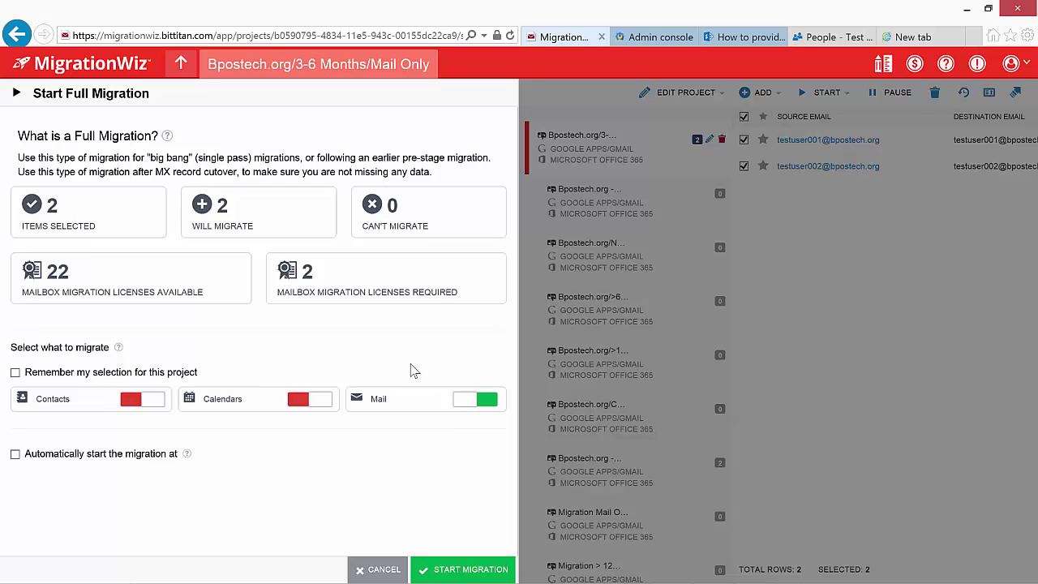
click(462, 569)
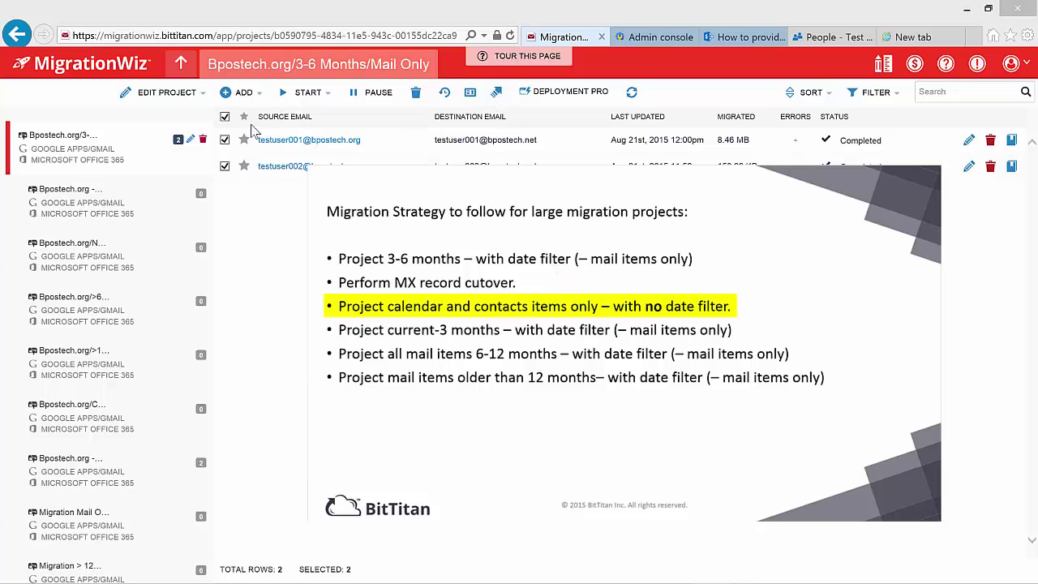
- Move both users to bpostech.org/no date filter/cal and contacts only and open that project
click(496, 96)
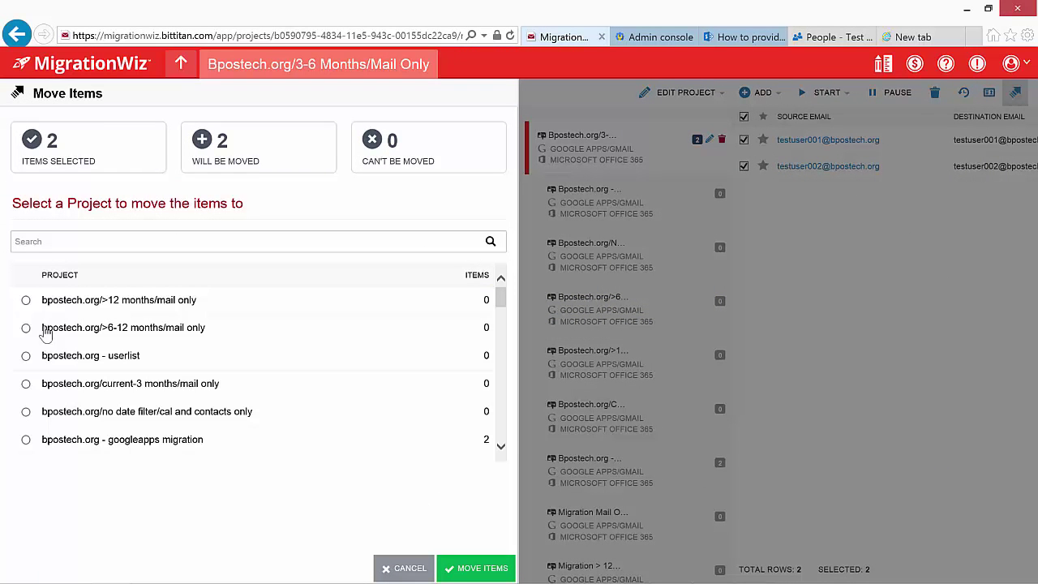
click(26, 412)
click(470, 569)
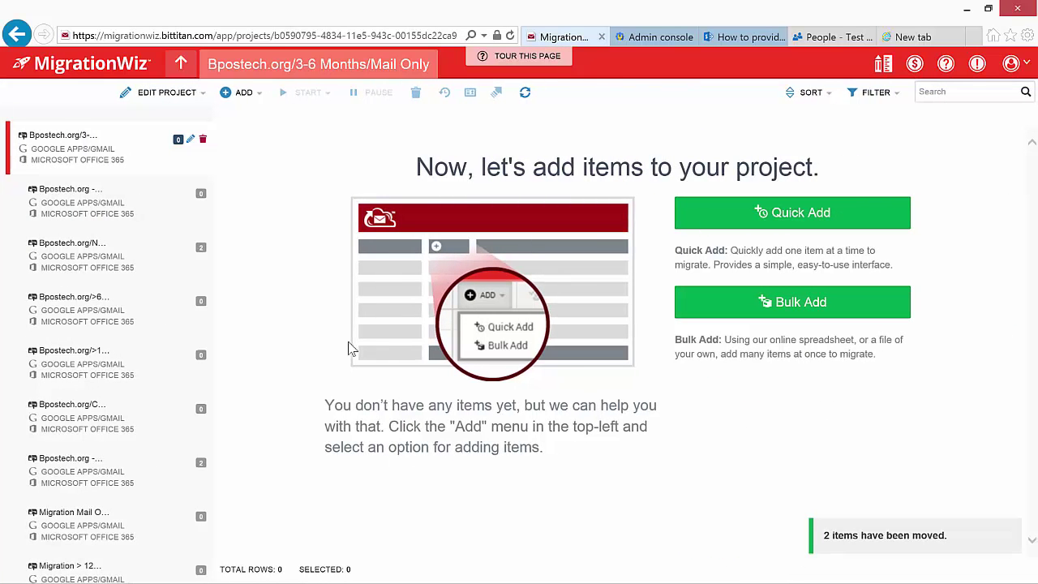
click(181, 65)
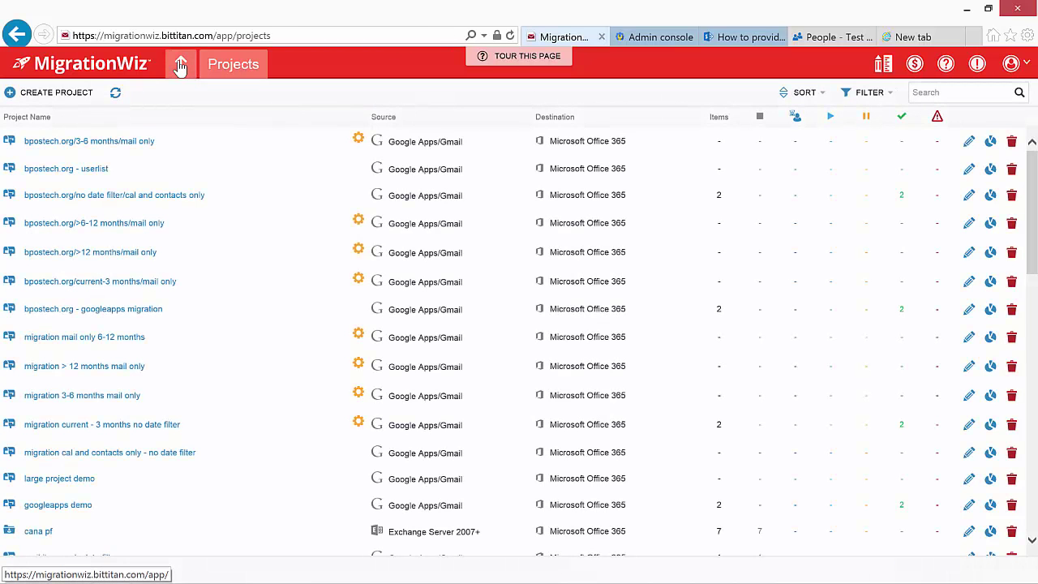
click(116, 198)
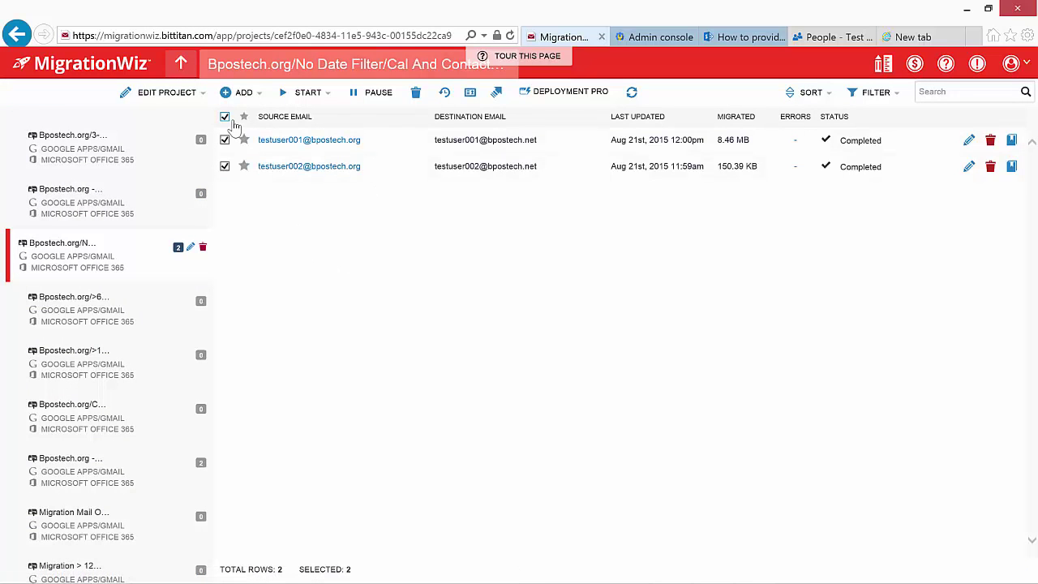
- Run a full migration with Mail switched off, refreshing until both users show Completed
click(318, 94)
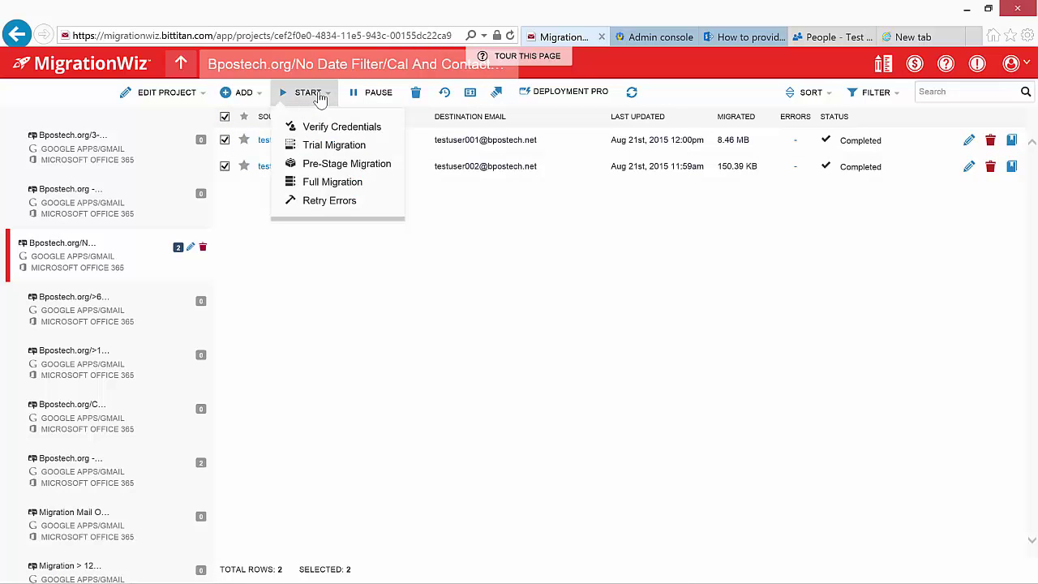
click(329, 182)
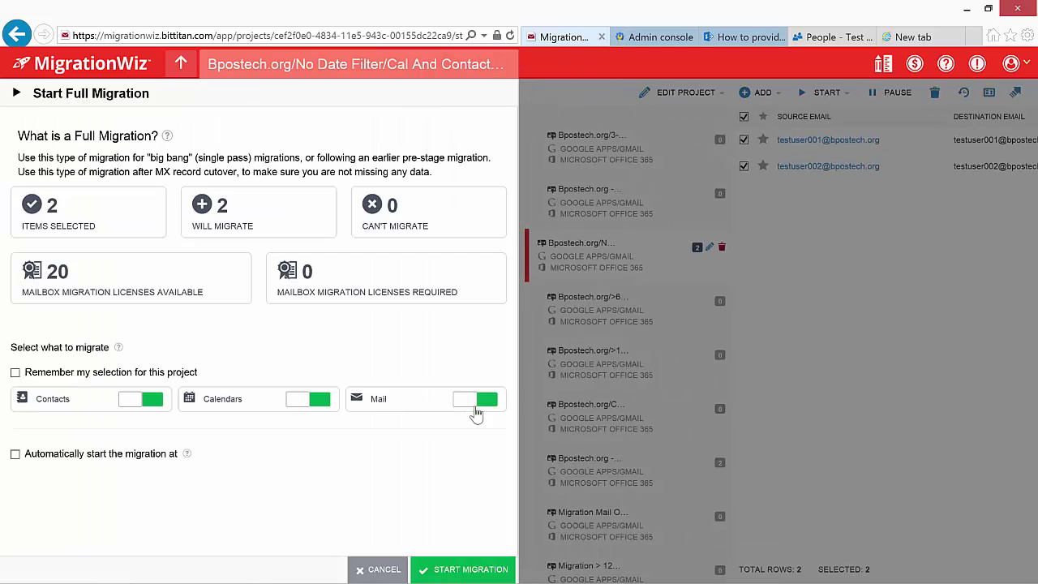
click(487, 403)
click(457, 567)
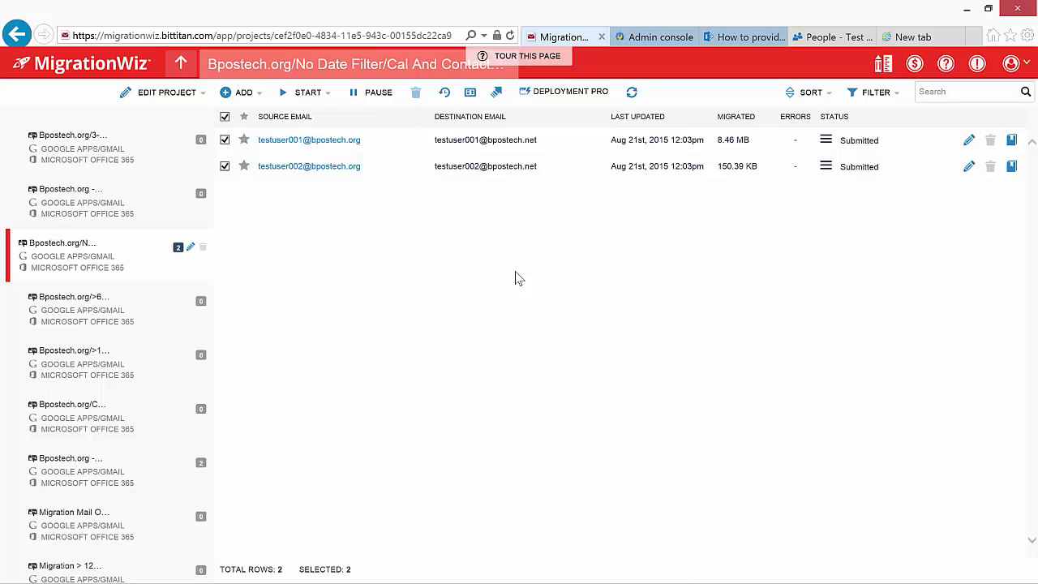
click(632, 92)
click(634, 94)
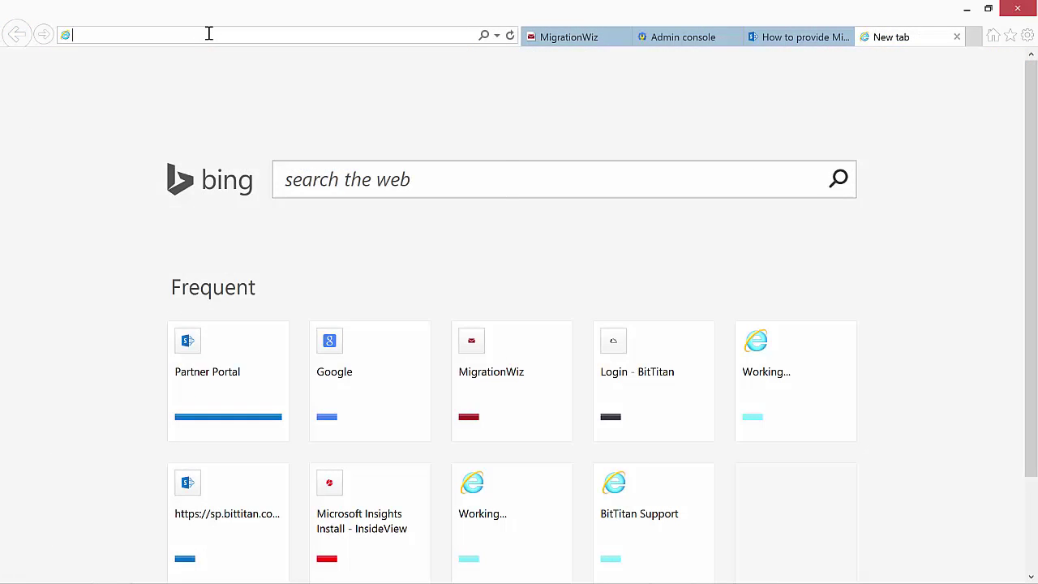
- Load the Office 365 portal and open the People app
text(portal.office365.com/)
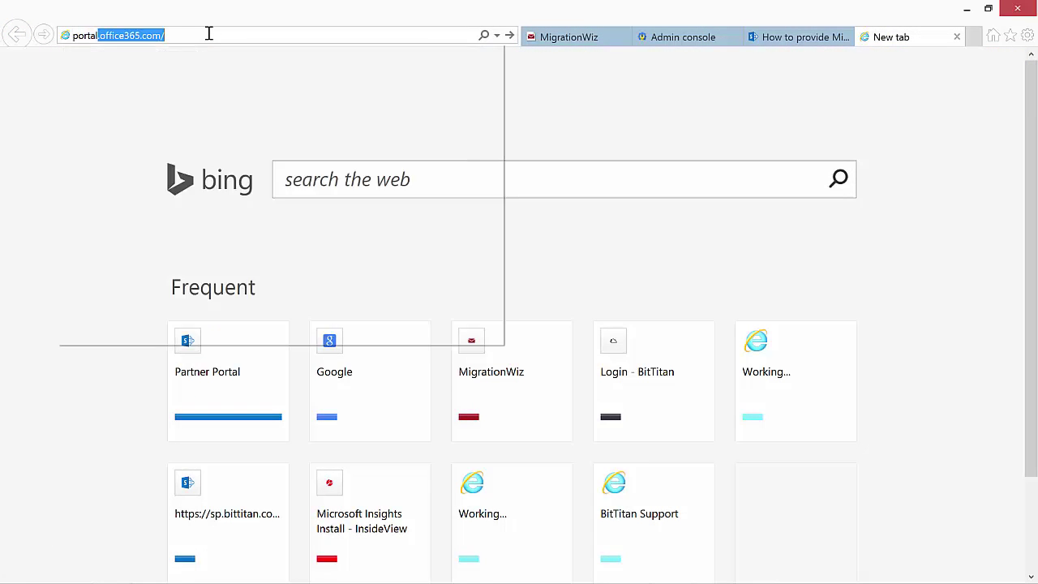
key(Return)
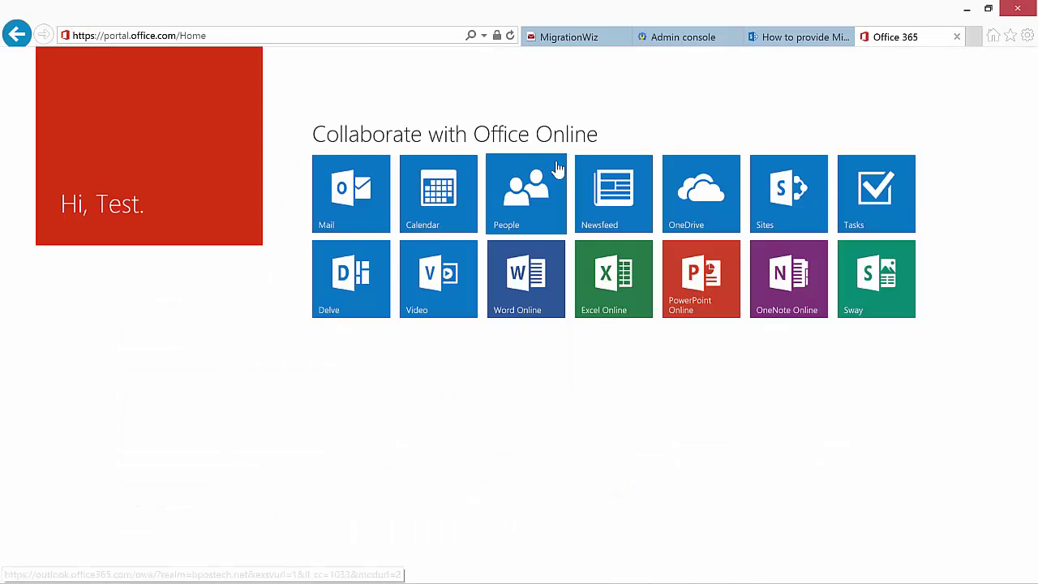
click(1021, 69)
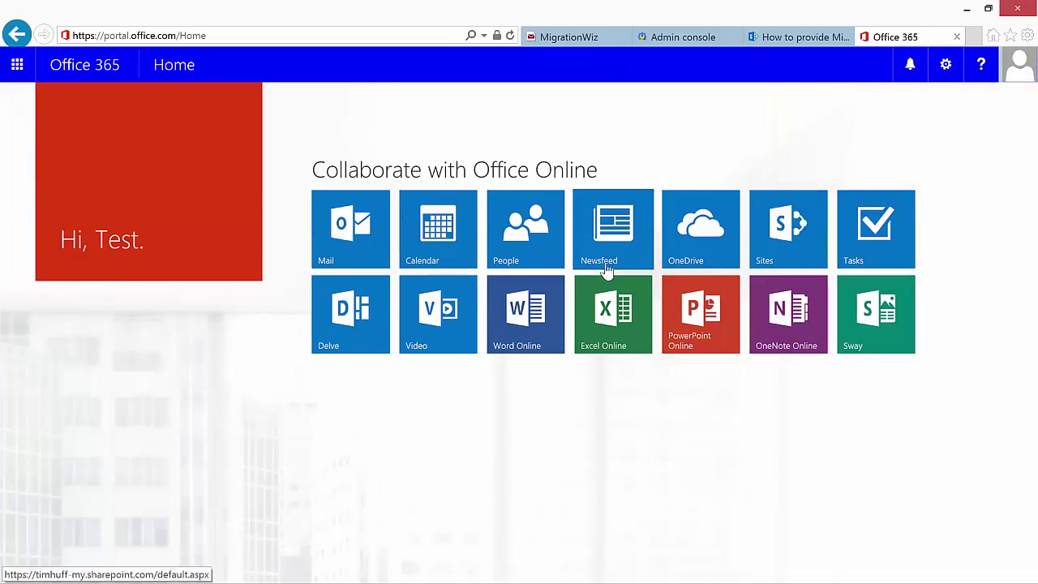
click(525, 235)
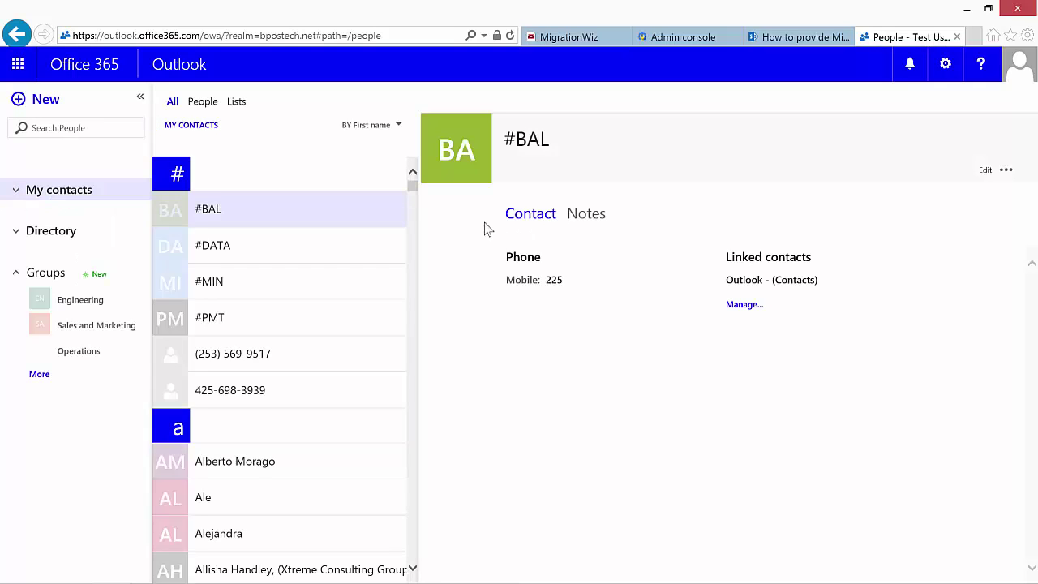
- Search for the migrated contact, check its Notes for unmapped e-mails, then return to MigrationWiz
drag(411, 183, 413, 237)
click(57, 128)
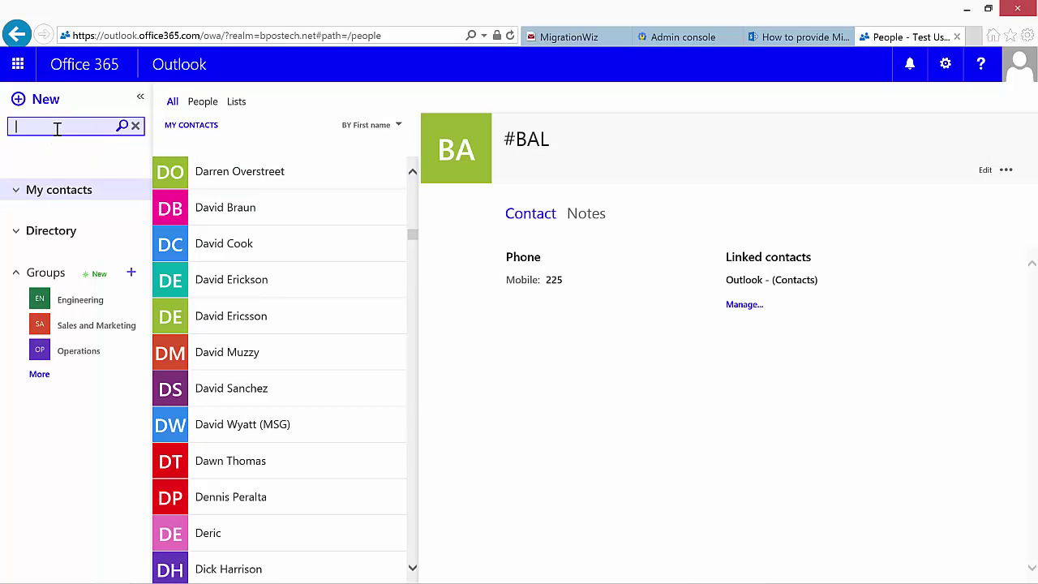
key(Return)
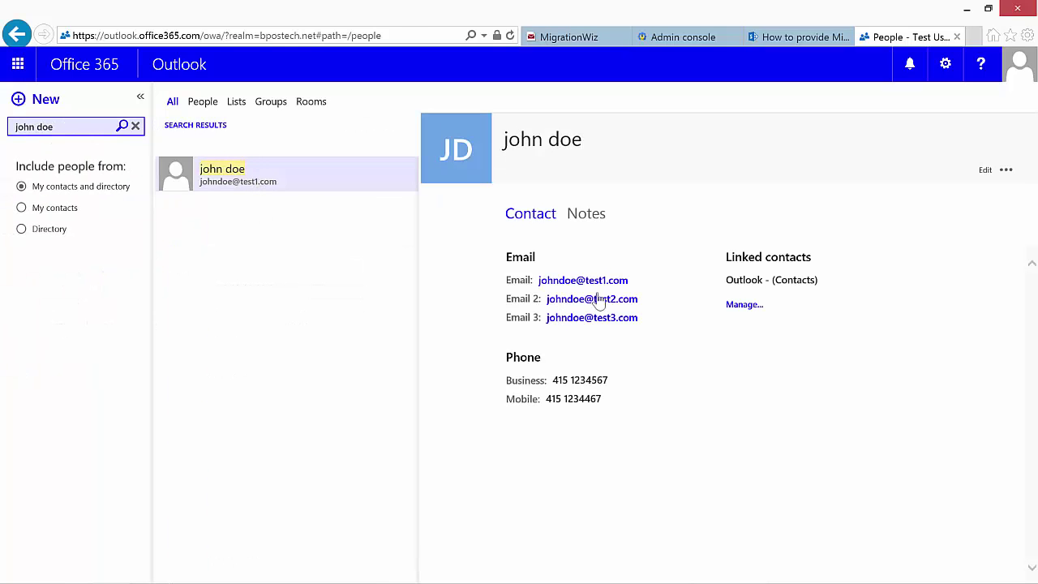
click(591, 219)
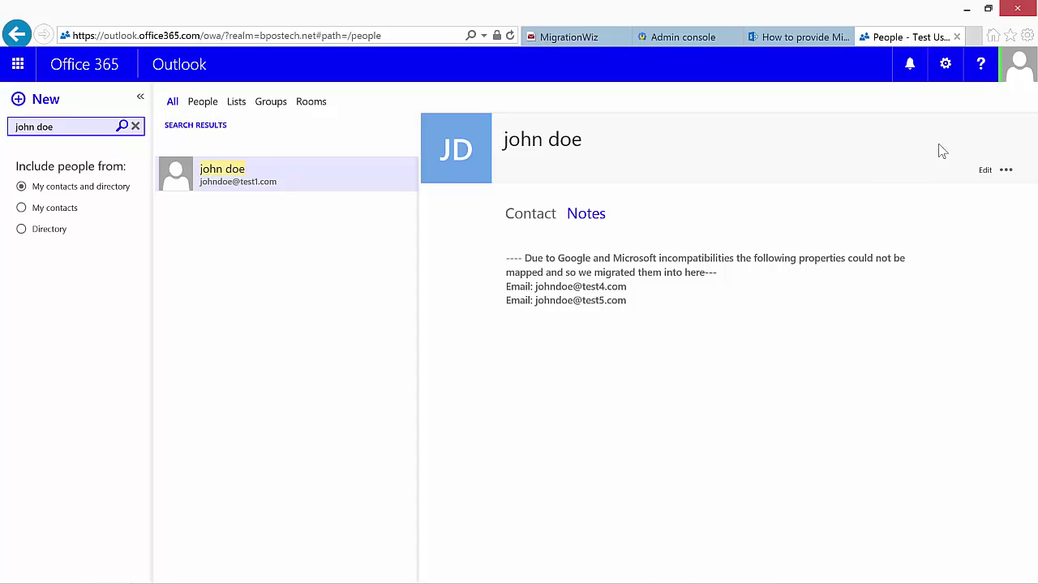
click(586, 37)
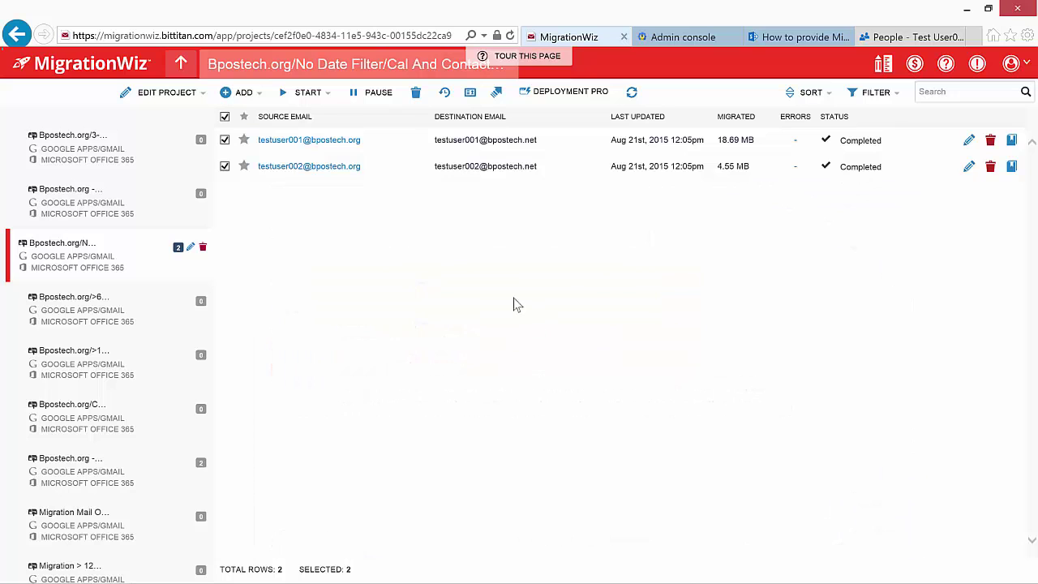
- Move both users to bpostech.org/current-3 months/mail only and open that project
click(498, 94)
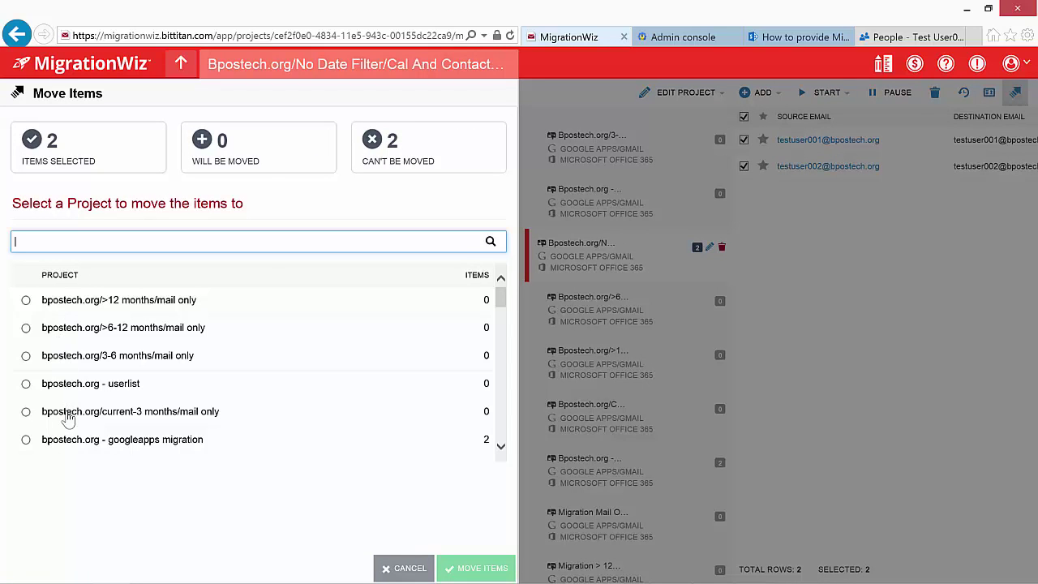
click(29, 413)
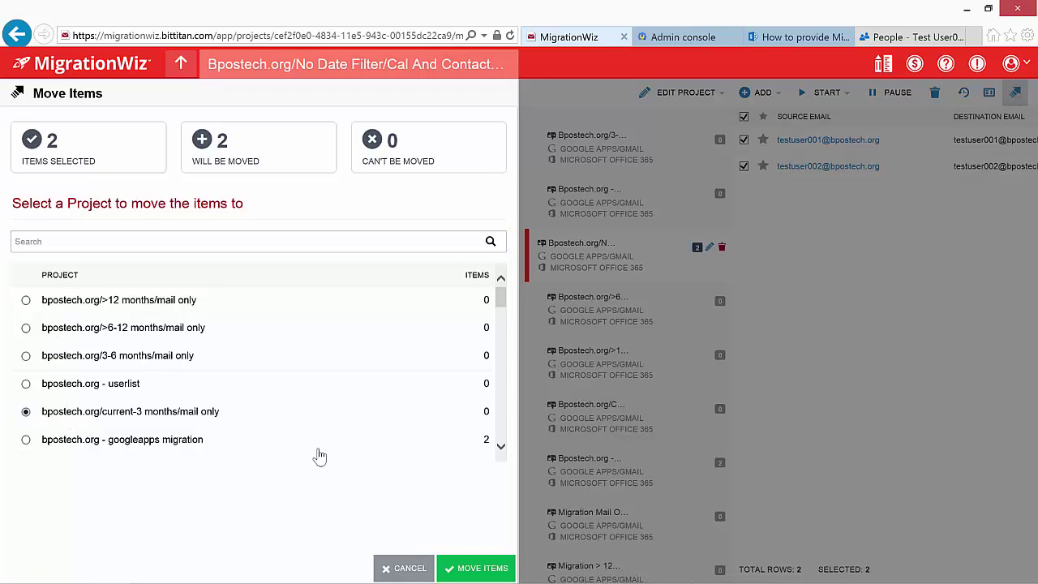
click(480, 570)
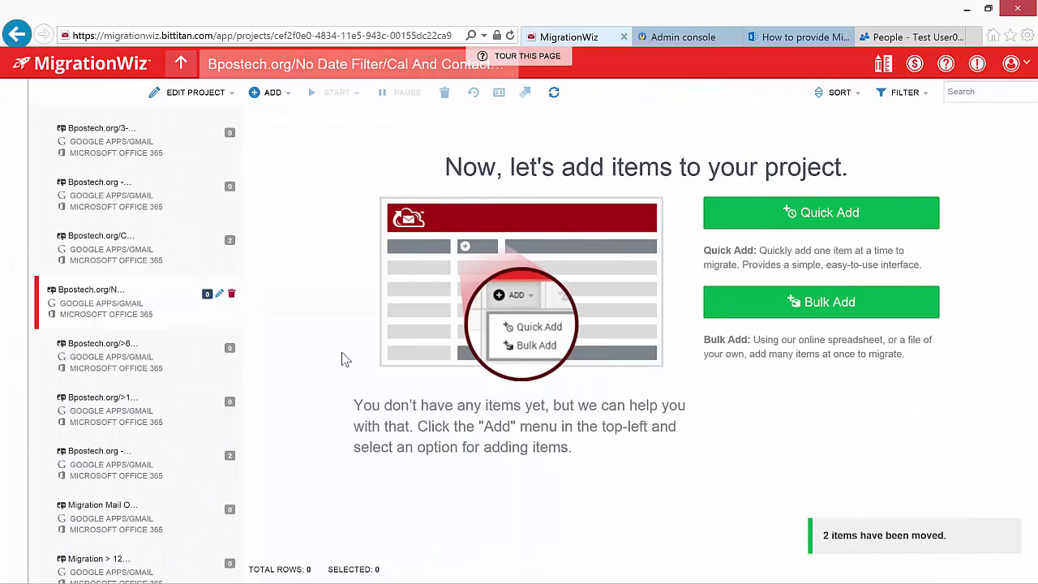
click(180, 64)
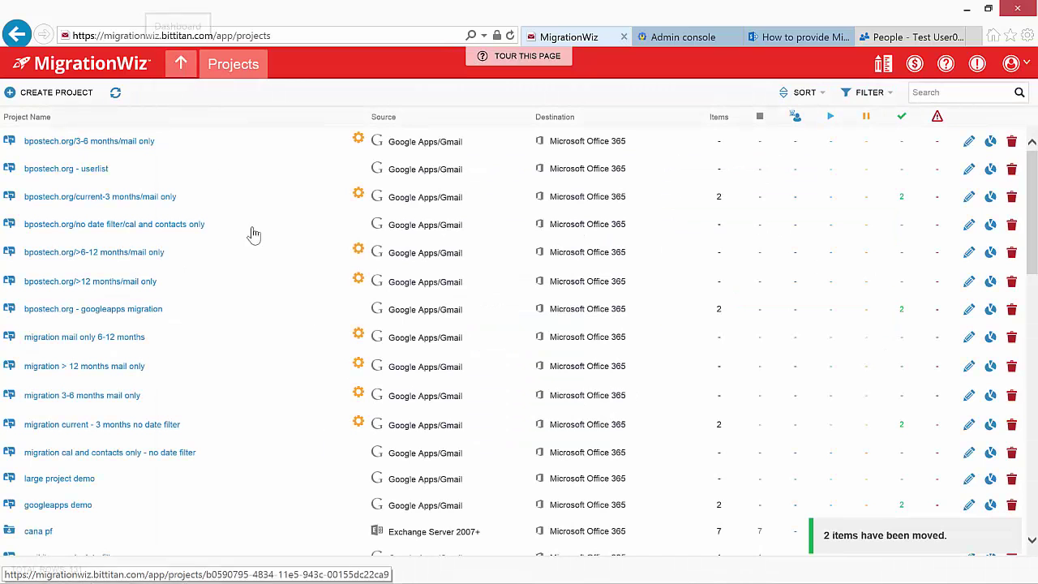
click(142, 198)
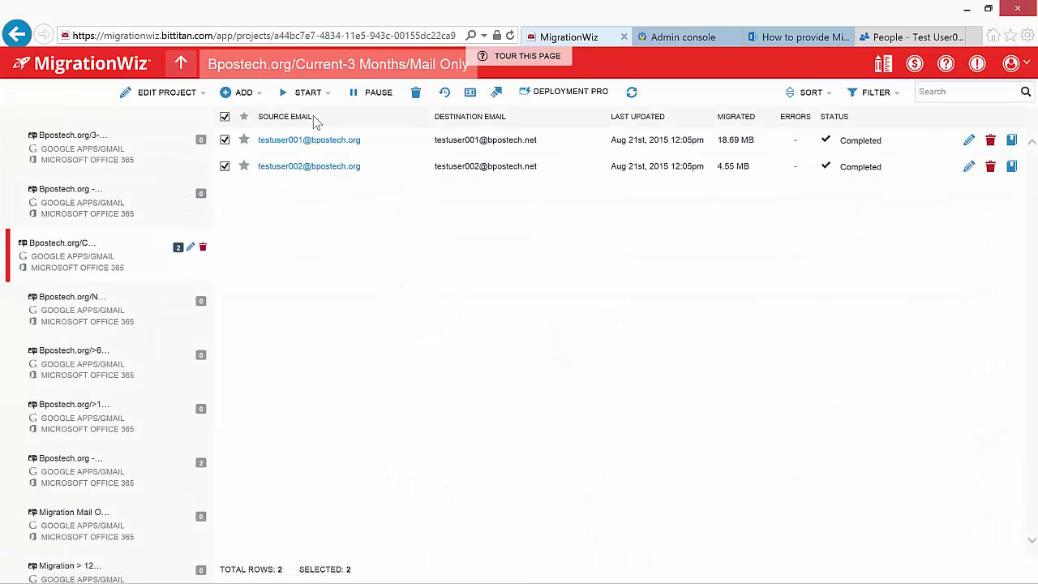
- Start a full migration and refresh until both users finish with 22.64 MB and 4.73 MB
click(304, 92)
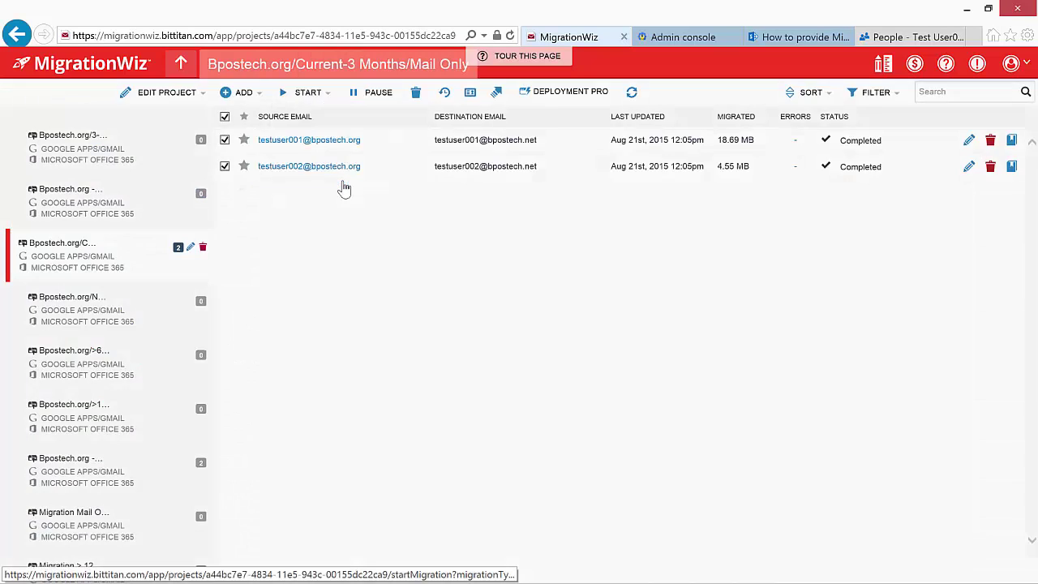
click(332, 182)
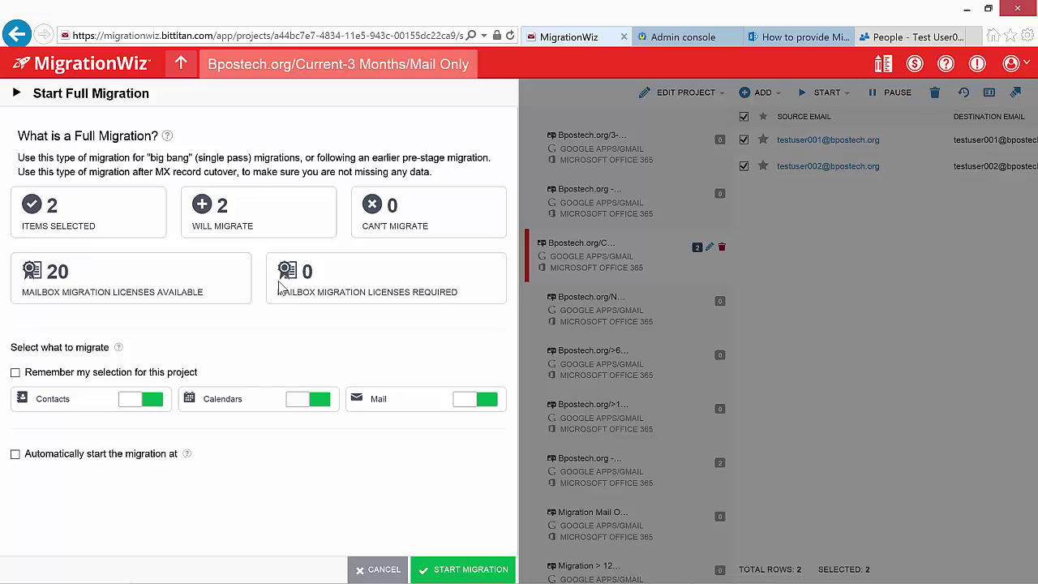
click(462, 569)
click(632, 95)
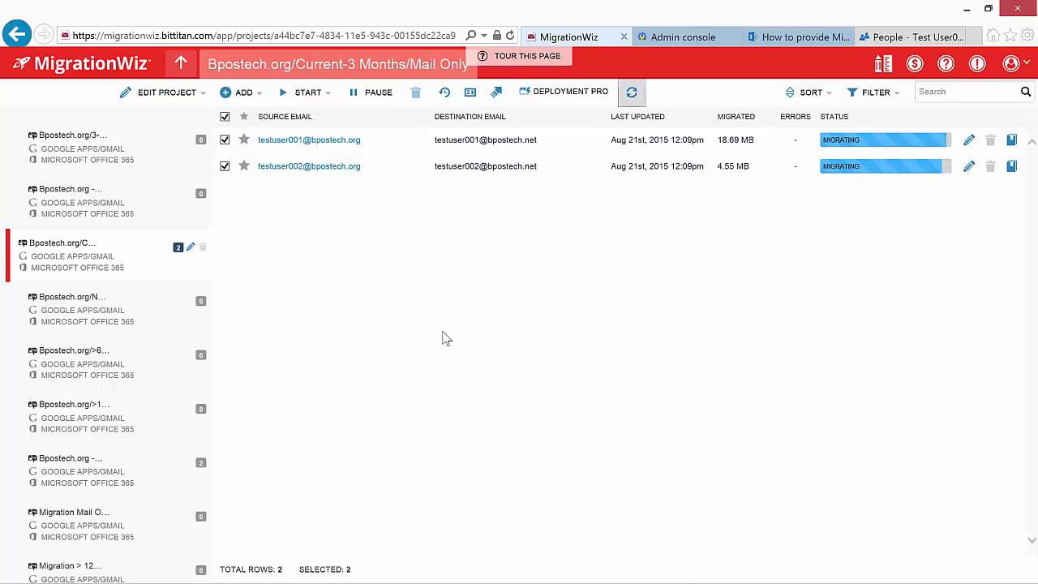
click(631, 93)
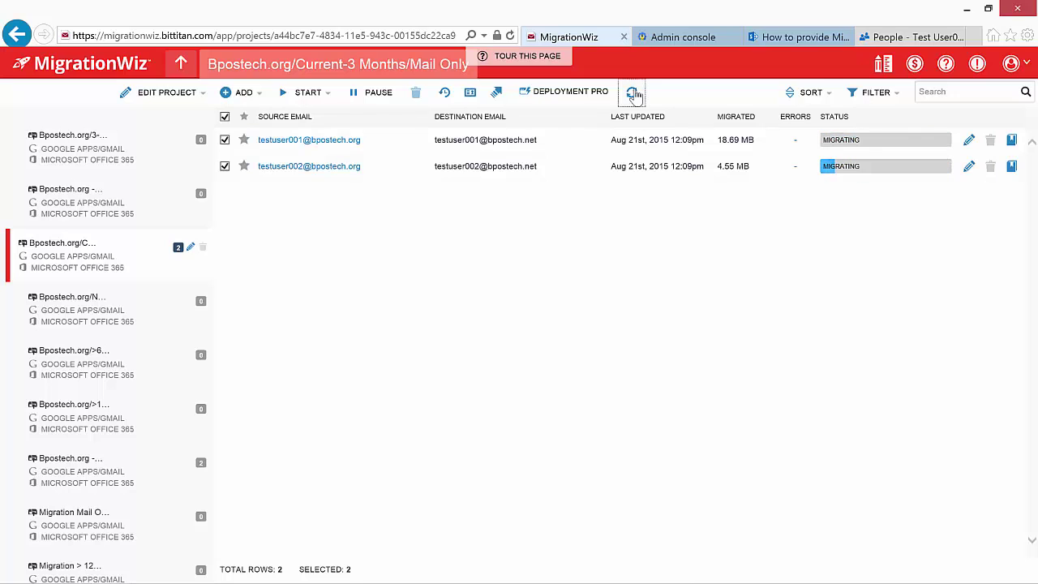
click(631, 93)
click(632, 92)
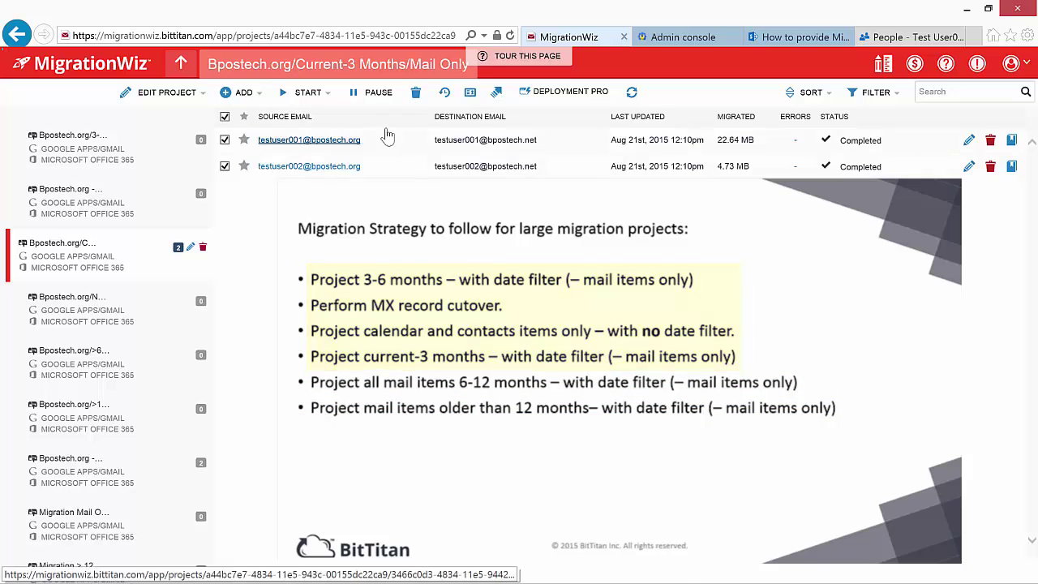
click(497, 94)
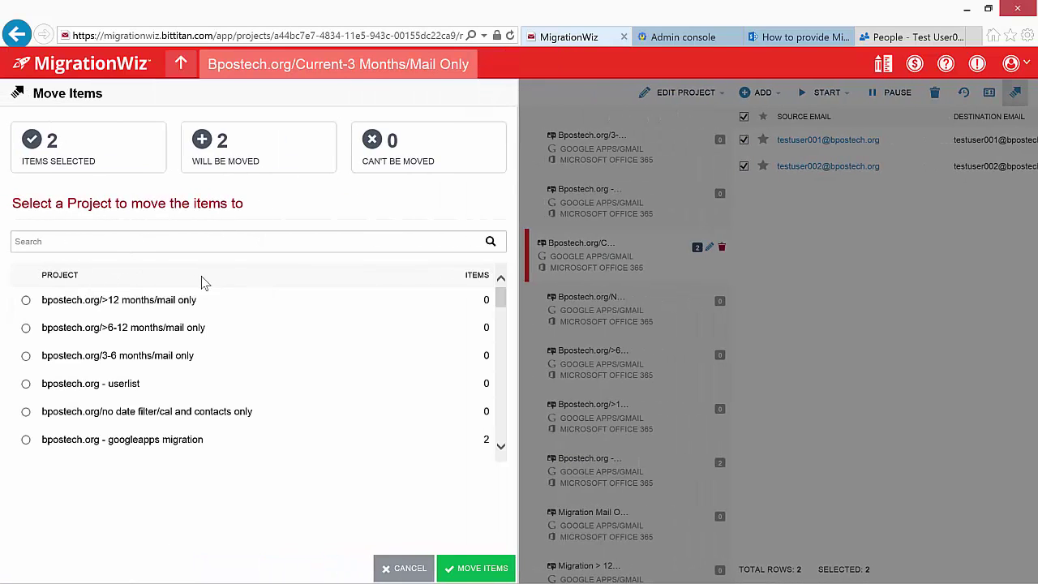
- Move both users to bpostech.org/>6-12 months/mail only and open that project
click(25, 328)
click(475, 569)
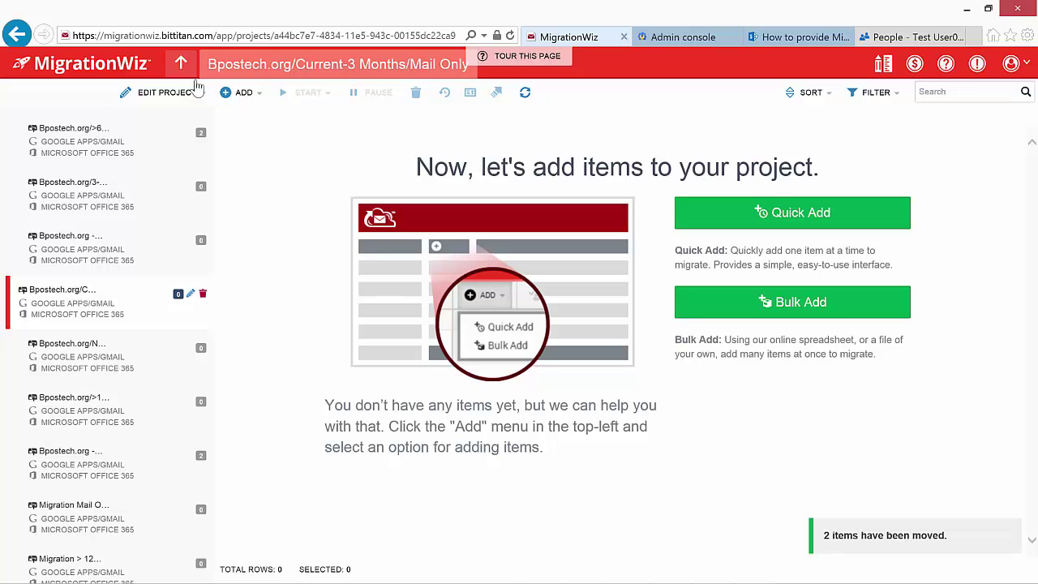
click(180, 64)
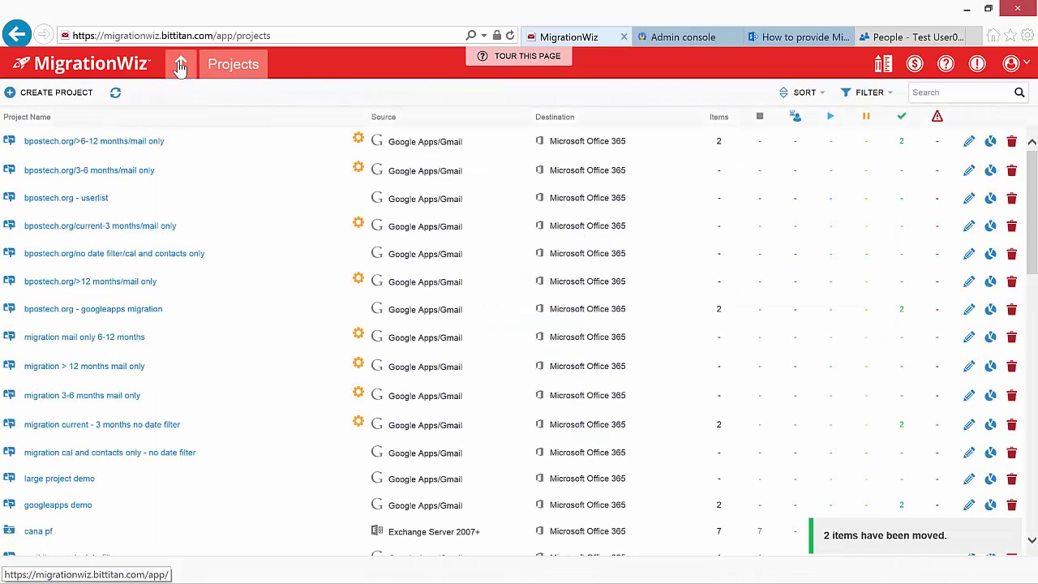
click(109, 141)
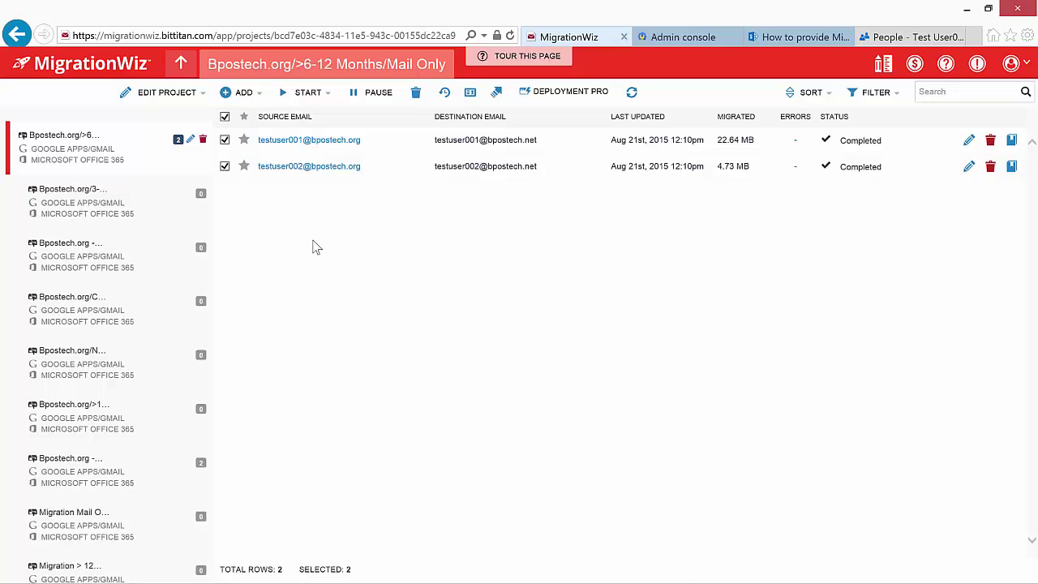
- Start a full migration for both users in the >6-12 Months project
click(311, 93)
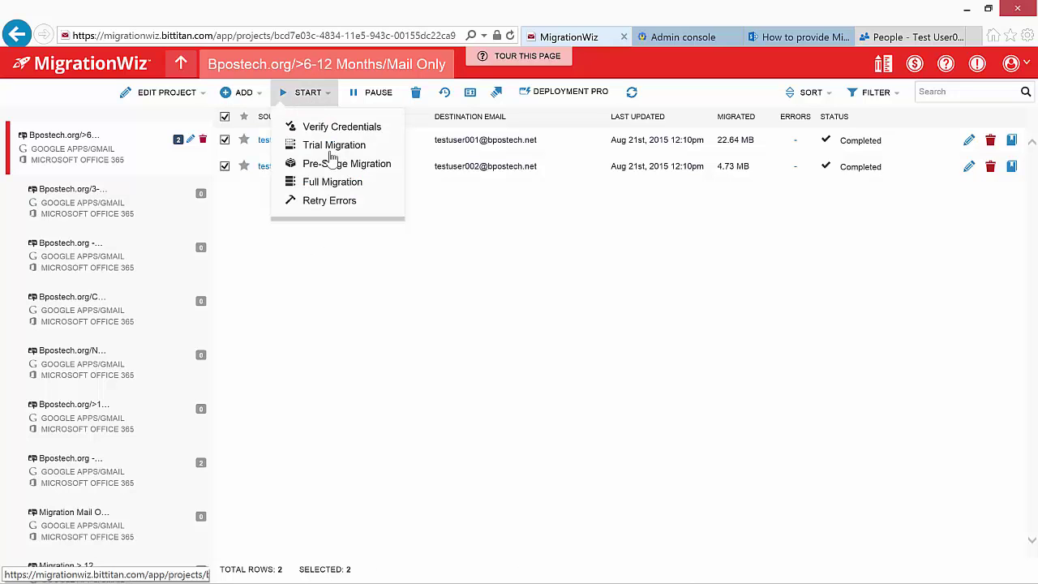
click(326, 181)
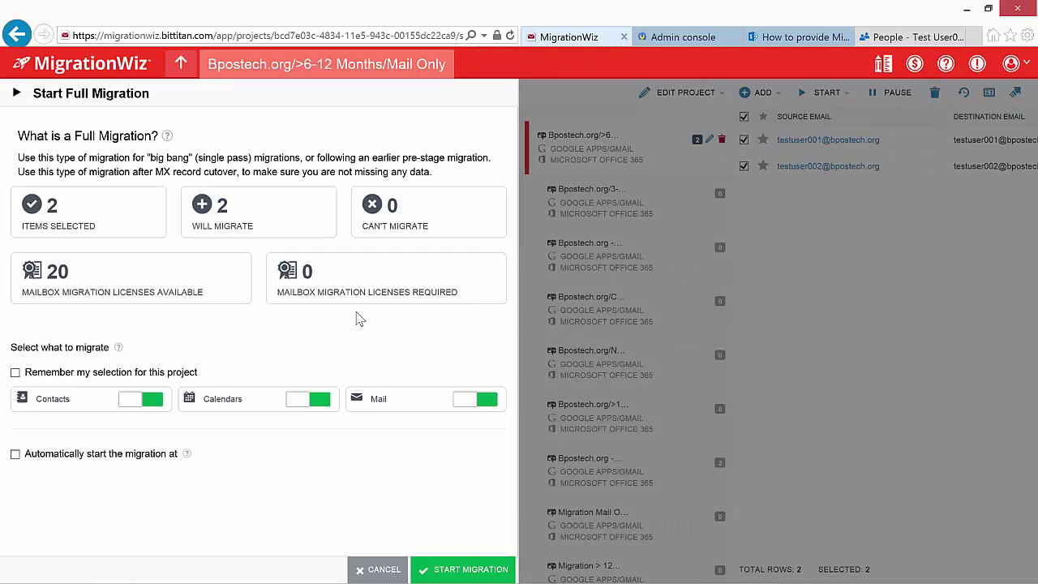
click(462, 569)
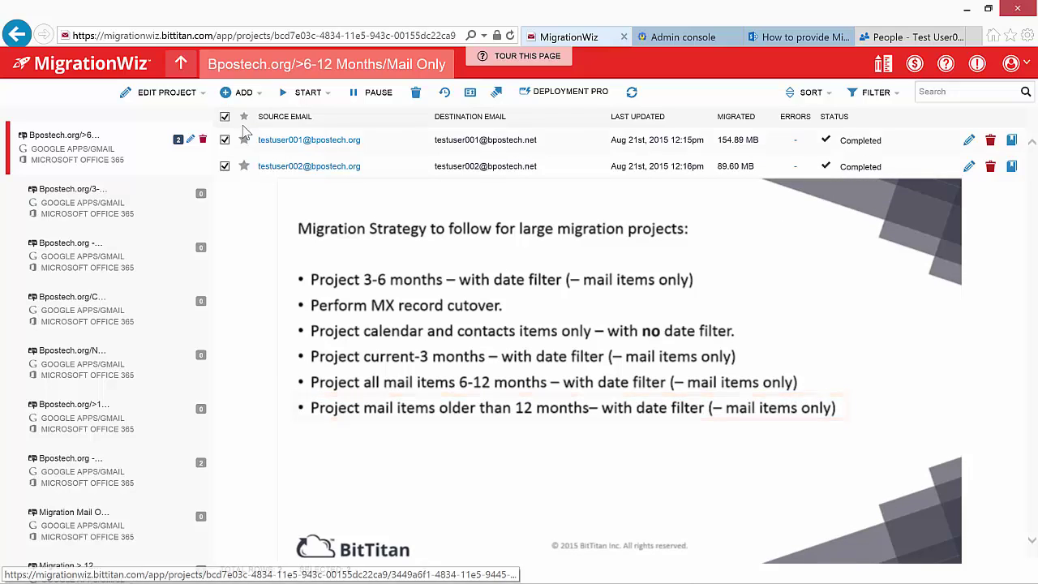
- Move both users into the bpostech.org >12 Months/Mail Only project and open that project
click(496, 92)
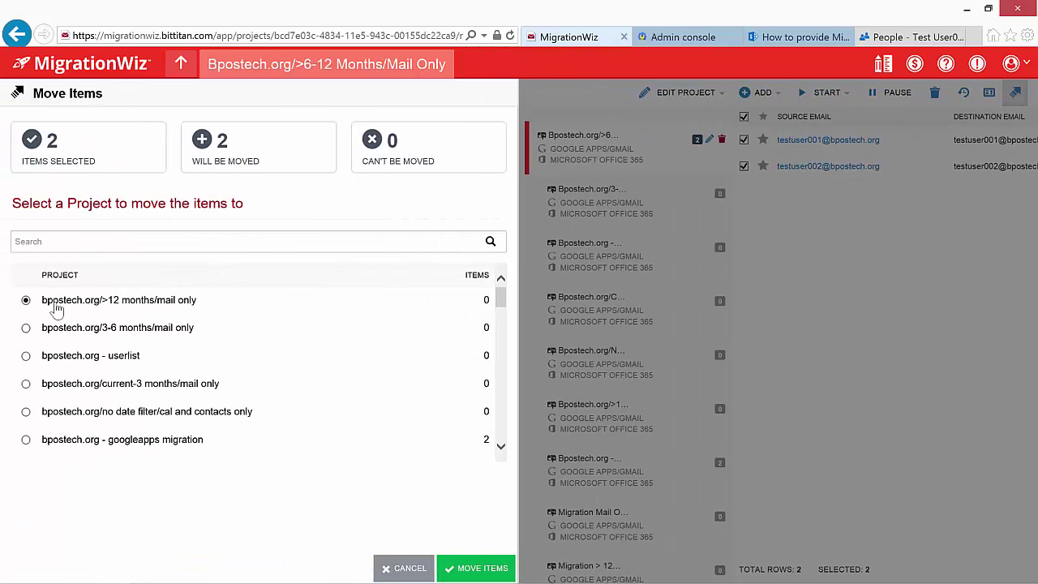
click(484, 570)
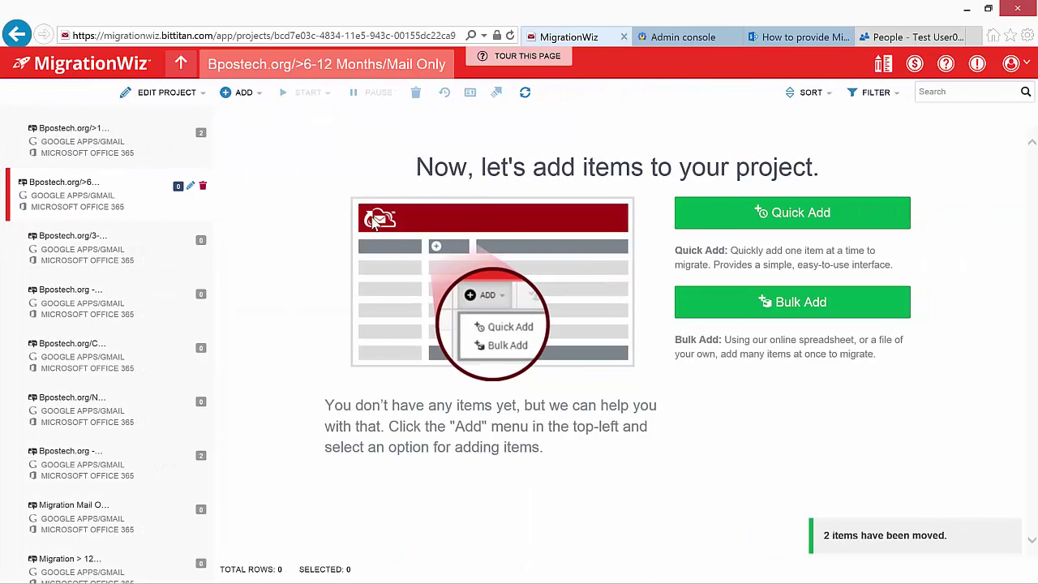
click(181, 65)
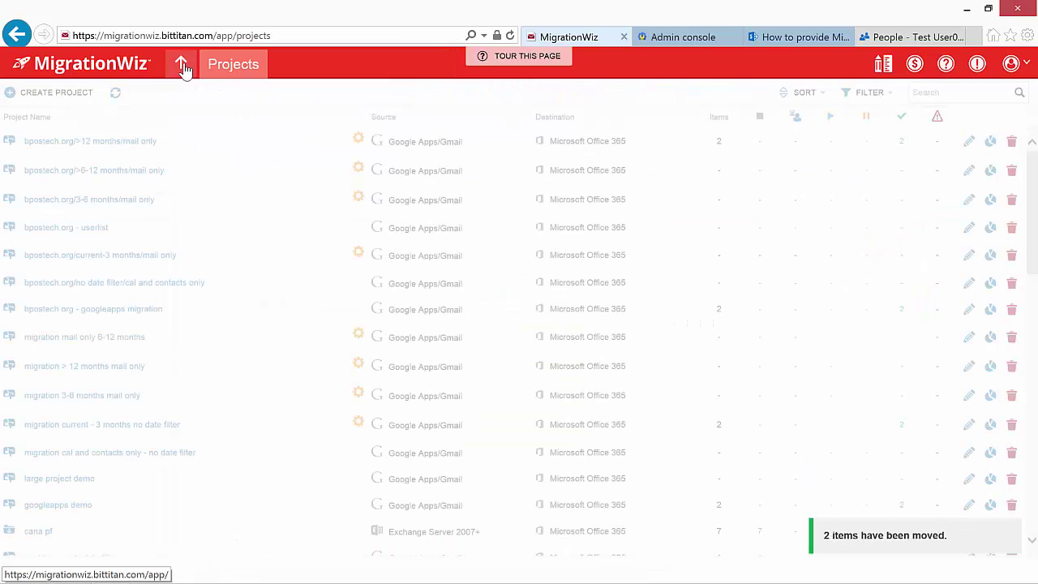
click(111, 141)
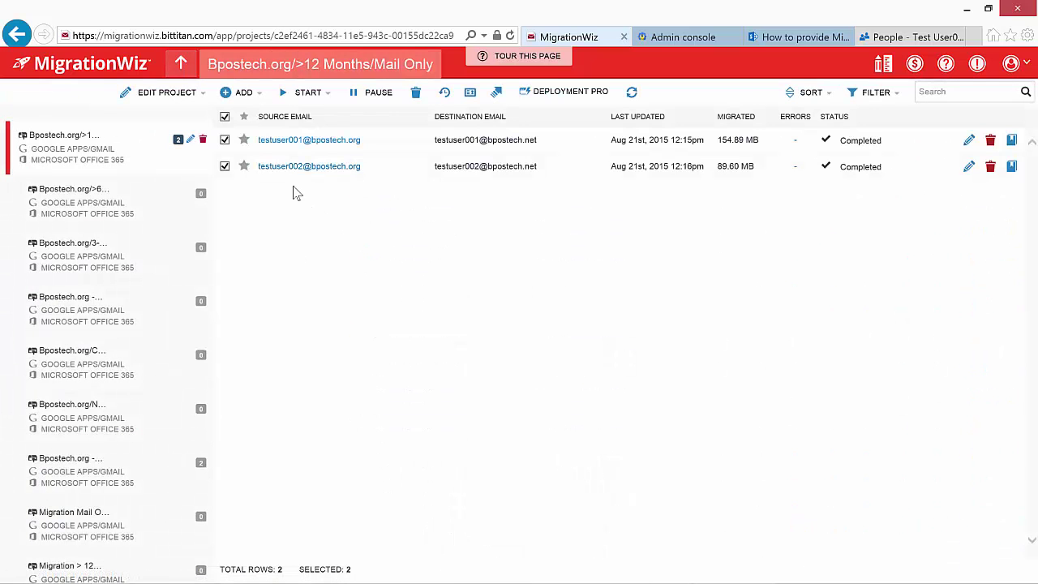
- Start a Full Migration for both users in the >12 Months/Mail Only project
click(302, 92)
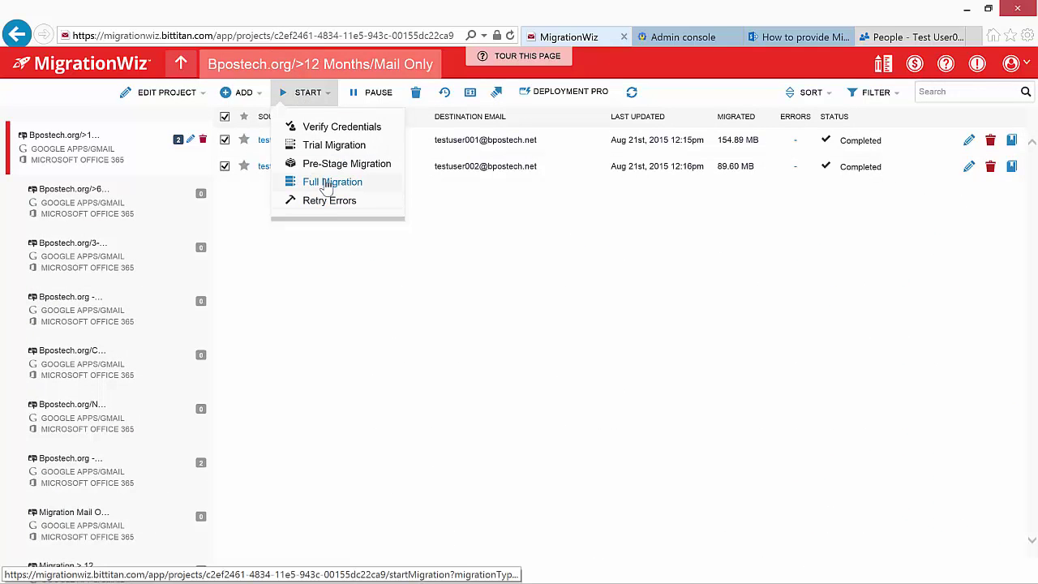
click(326, 182)
click(470, 565)
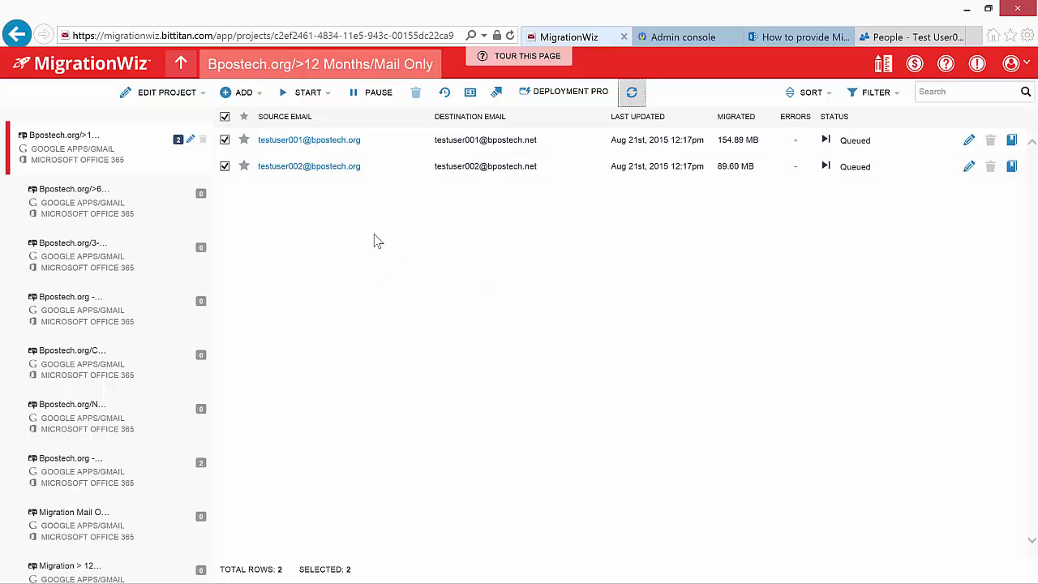
- Review the first user's migration details, then refresh the users' migration status
click(311, 142)
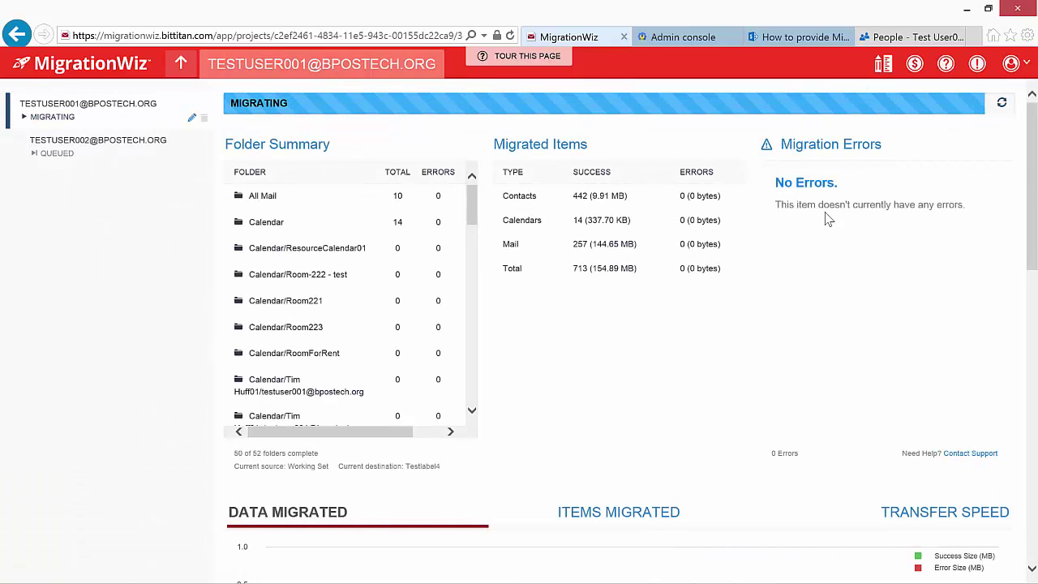
drag(1024, 188, 1033, 360)
mouse_move(476, 340)
mouse_down()
mouse_move(469, 410)
mouse_move(469, 328)
mouse_up()
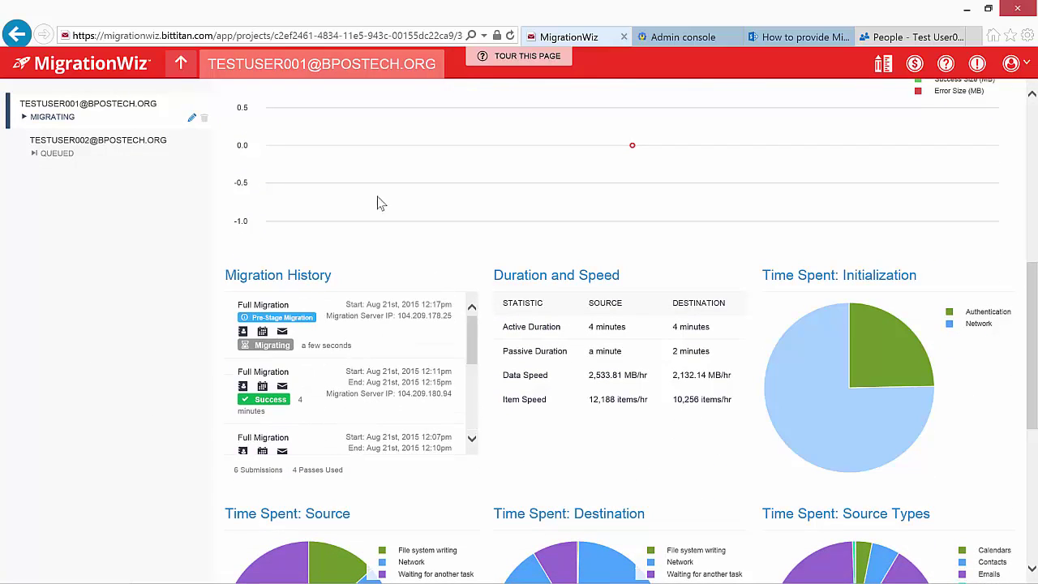
click(182, 65)
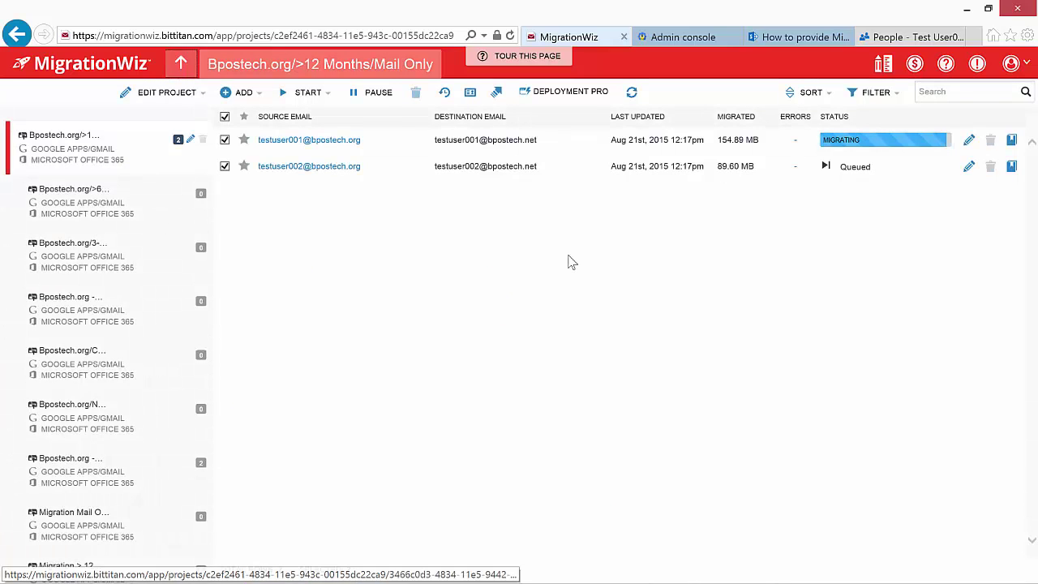
click(631, 93)
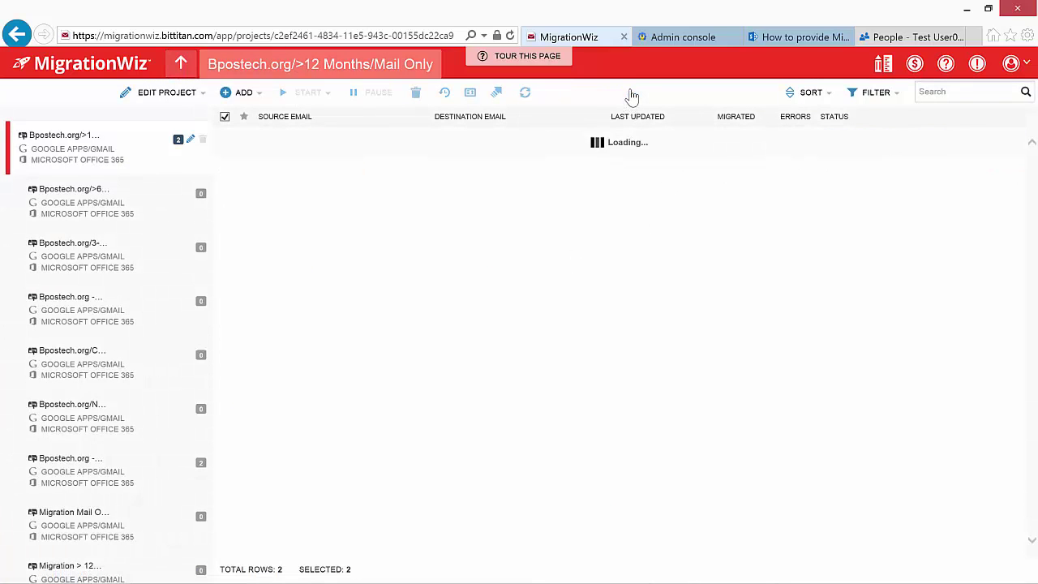